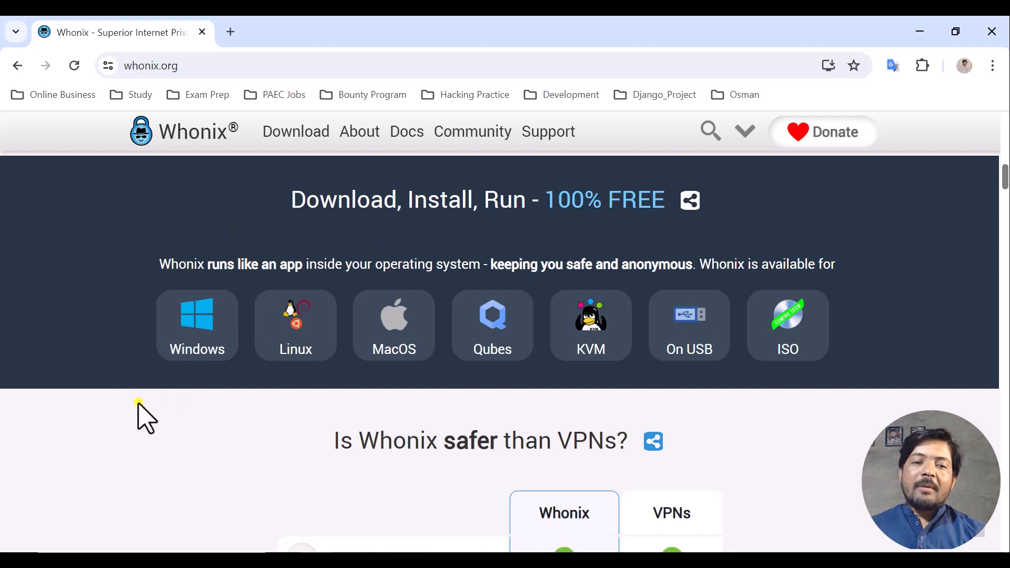
Step: Examine the Whonix versus VPNs comparison table, including the malware protection details and pricing row
scroll(171, 414, "down", 5)
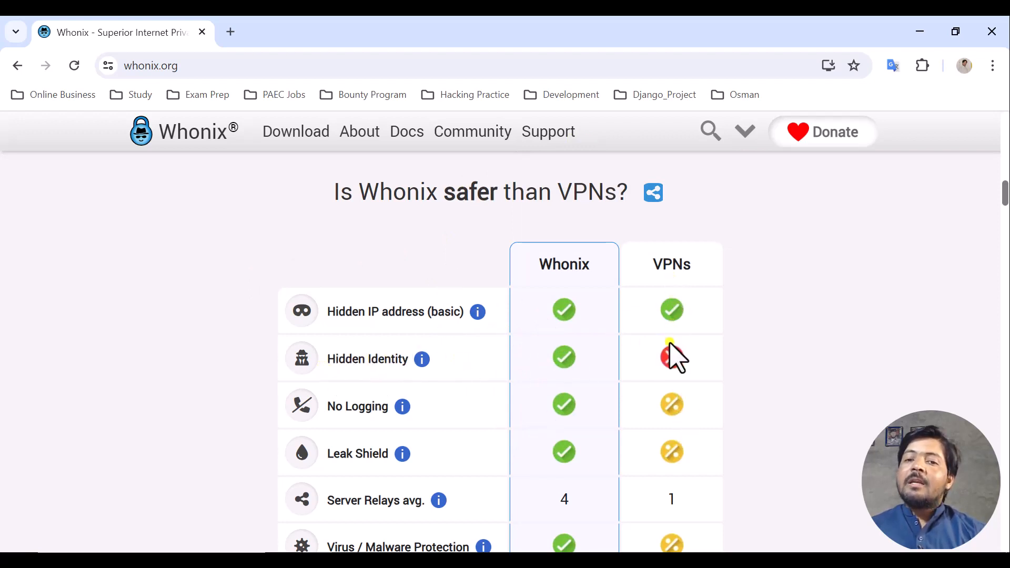
scroll(434, 336, "down", 1)
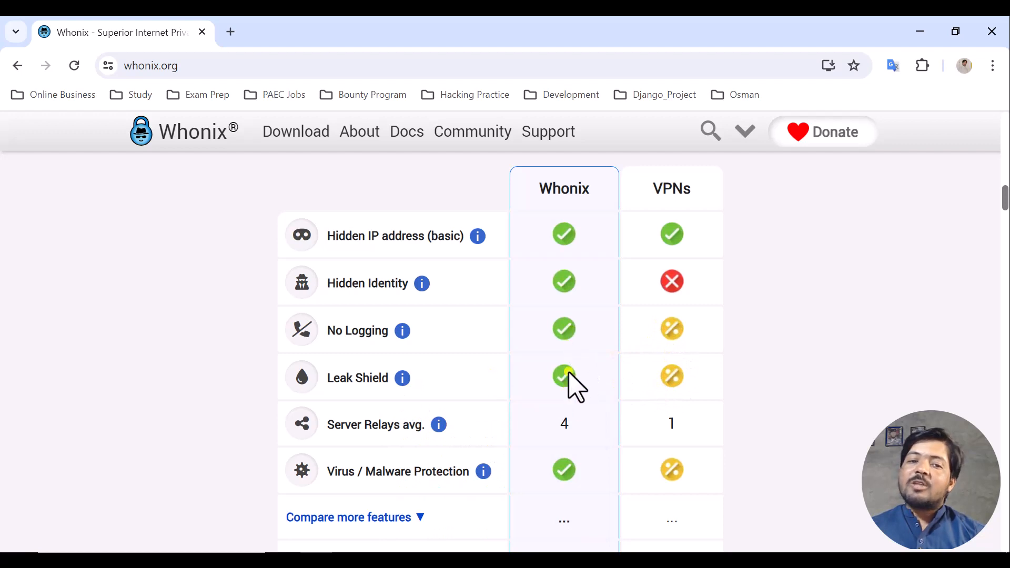
scroll(437, 440, "down", 2)
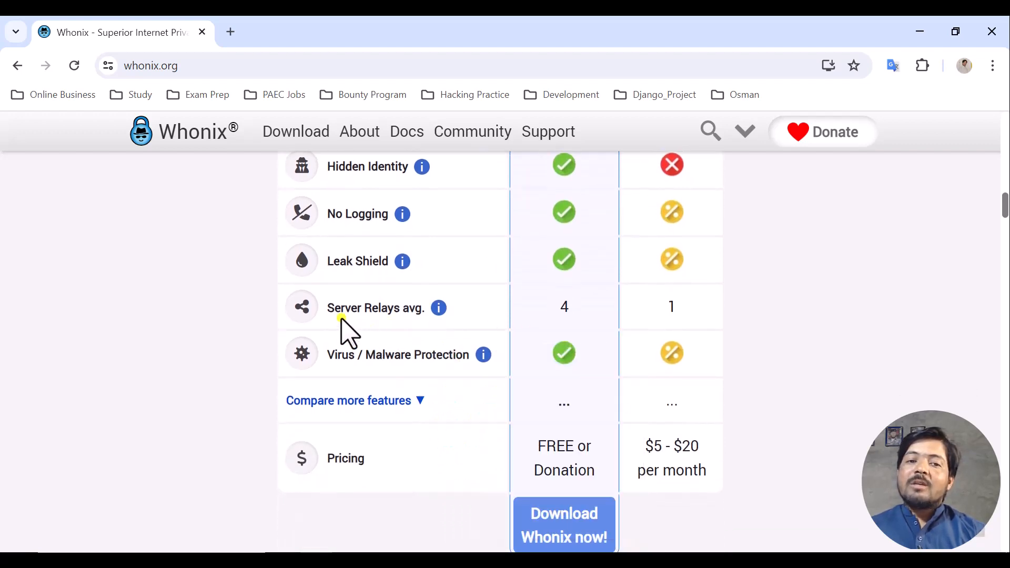
scroll(491, 333, "up", 2)
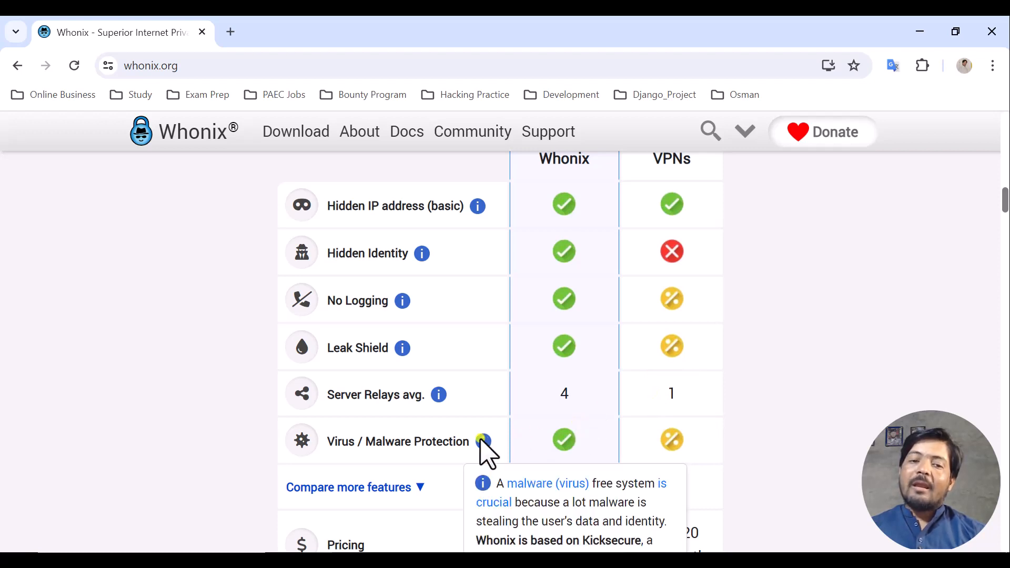
scroll(484, 451, "down", 2)
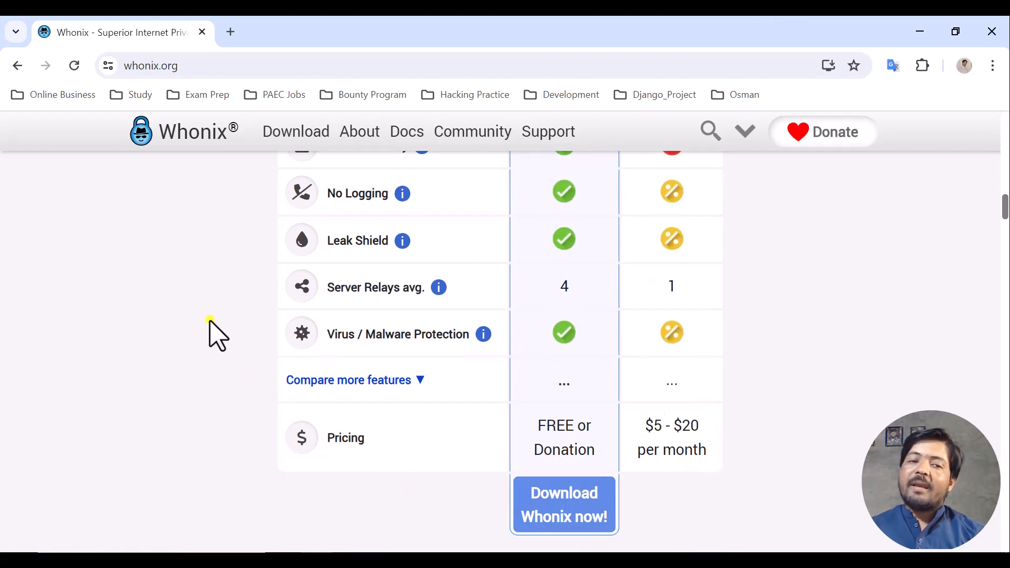
scroll(210, 319, "down", 5)
Step: Open the Windows download page for Whonix from the list of supported platforms
scroll(210, 320, "up", 12)
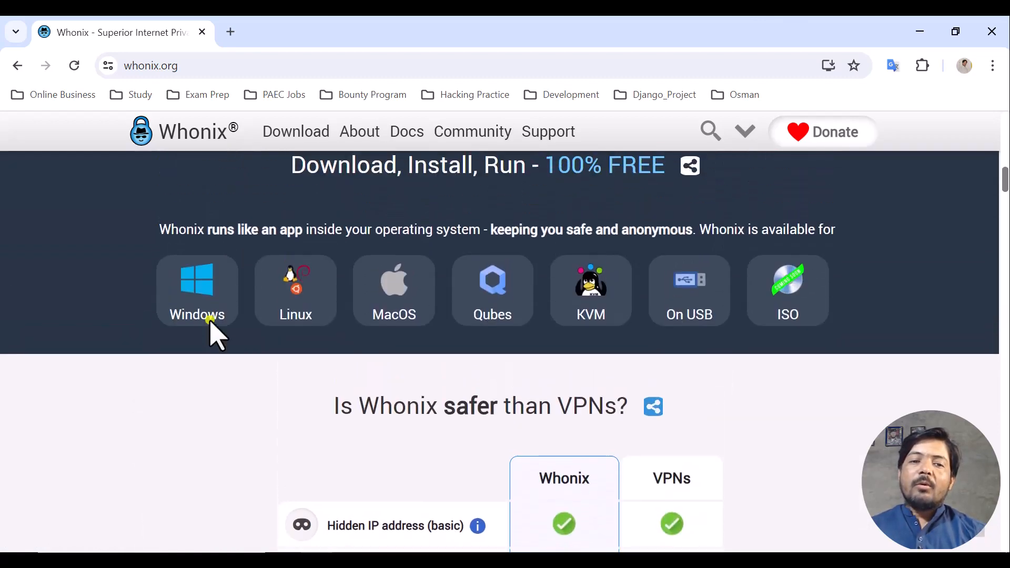
scroll(210, 332, "up", 4)
scroll(210, 332, "down", 2)
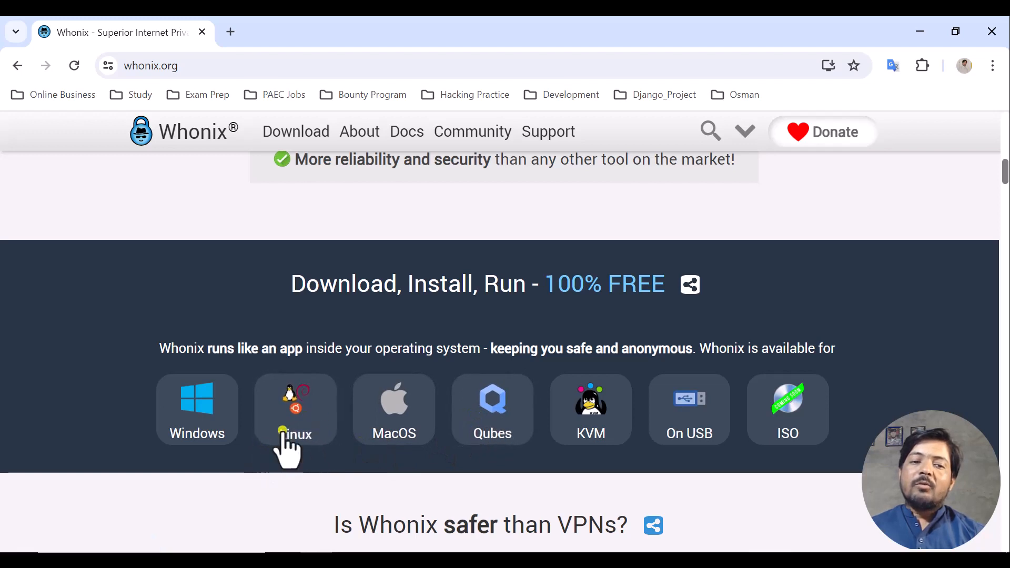
left_click(206, 416)
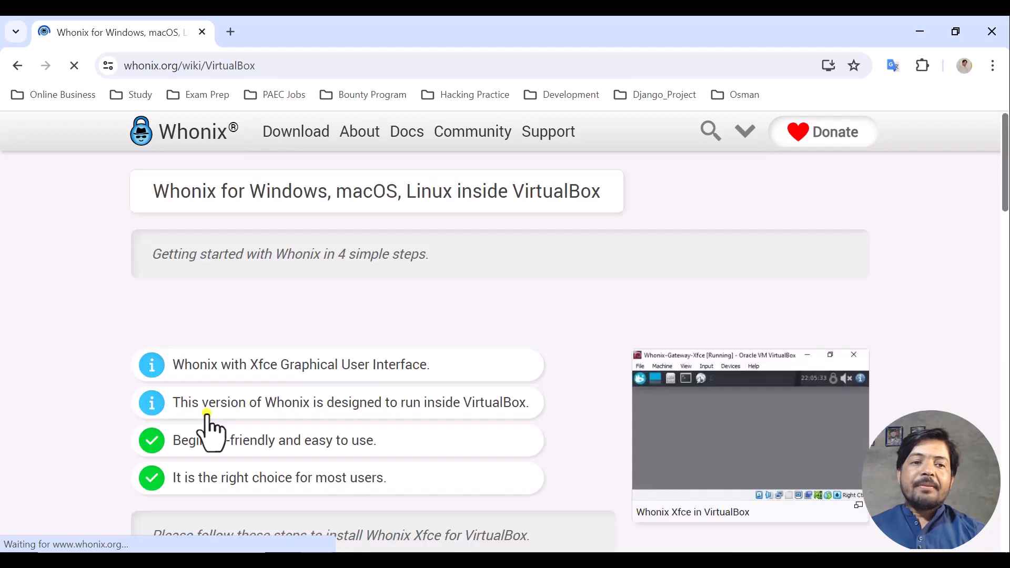
Step: Compare the GUI and CLI editions of Whonix for VirtualBox, ending on the GUI edition
scroll(93, 328, "down", 2)
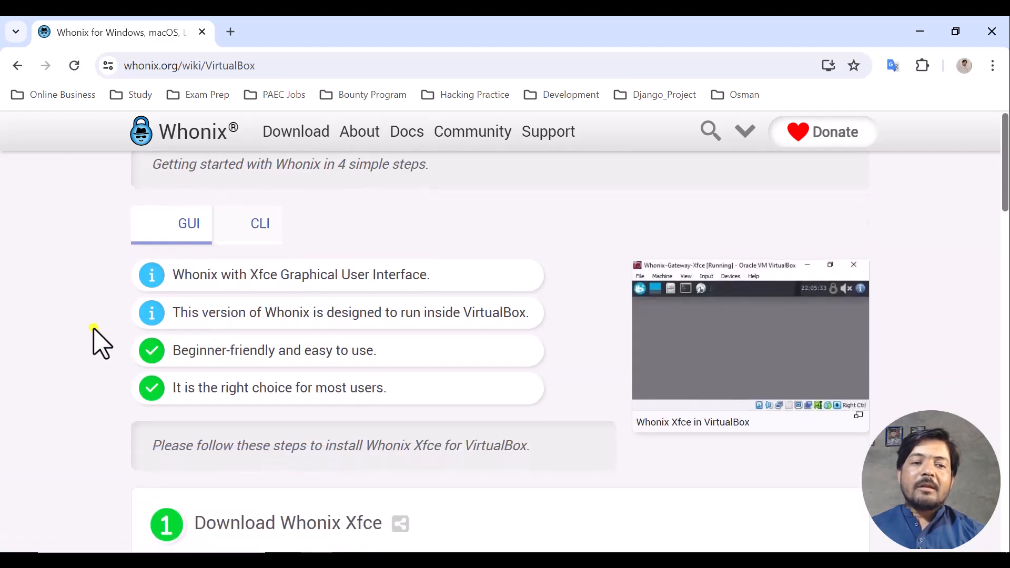
scroll(94, 329, "up", 1)
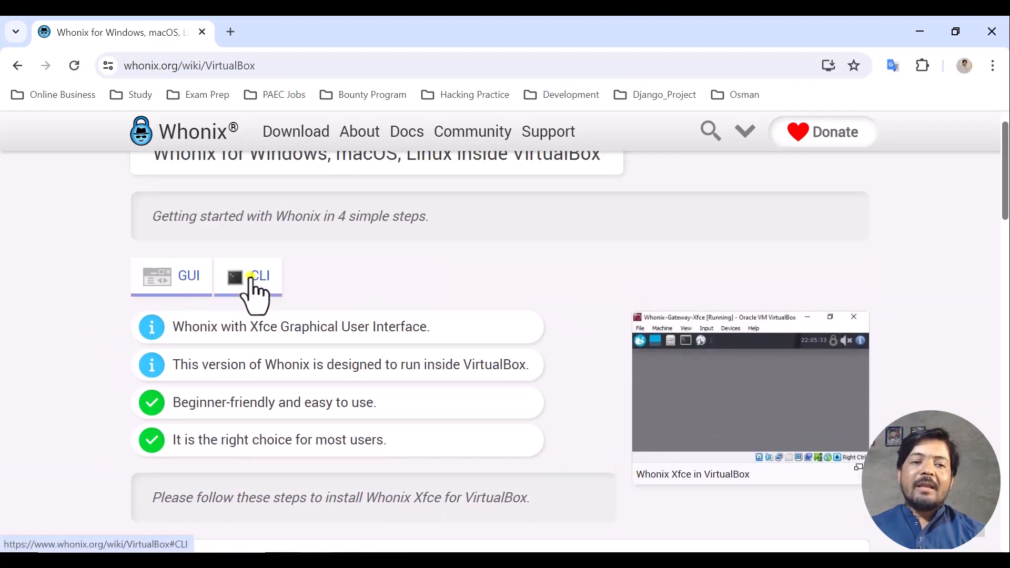
scroll(91, 294, "up", 1)
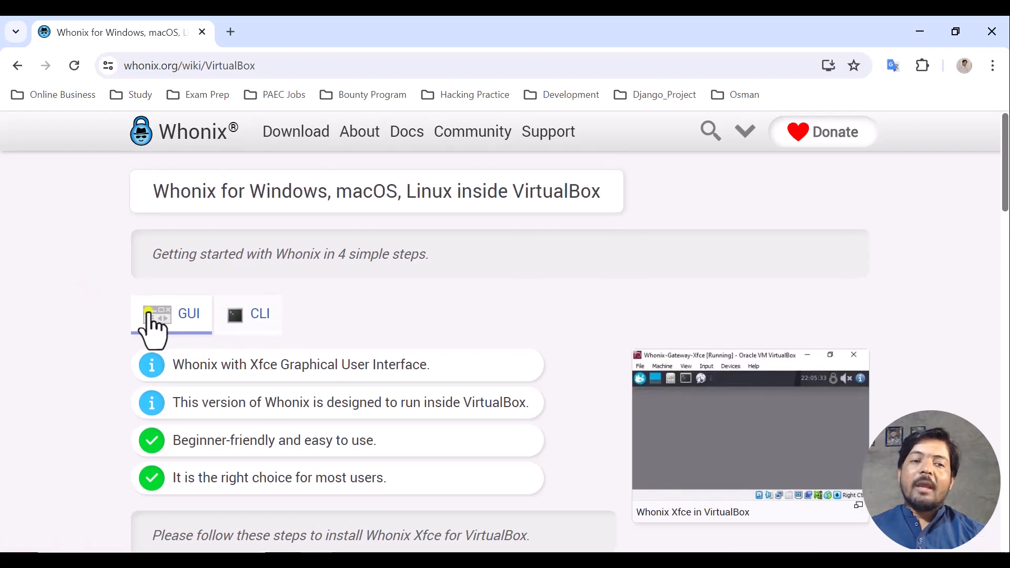
left_click(260, 321)
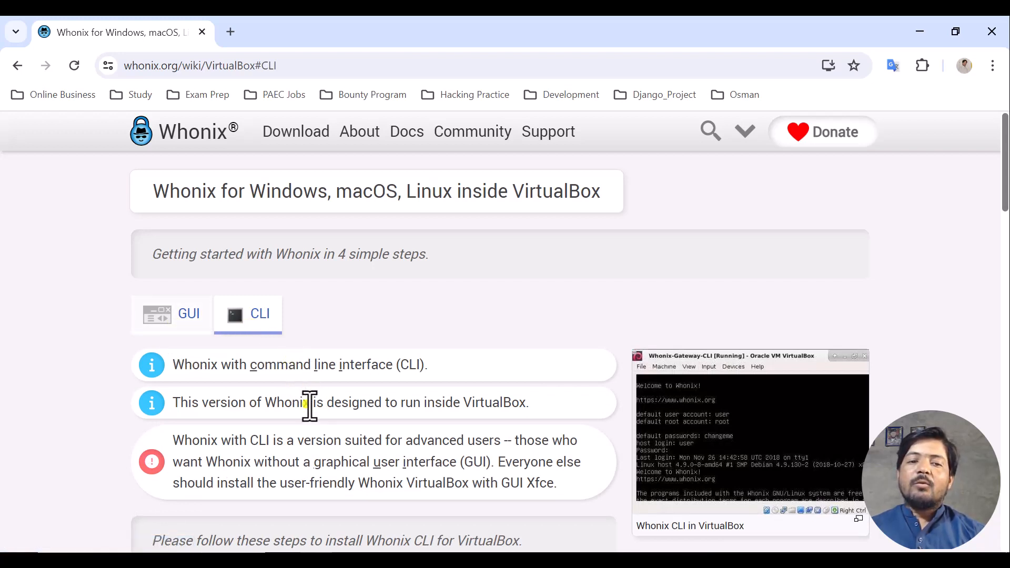
left_click(184, 325)
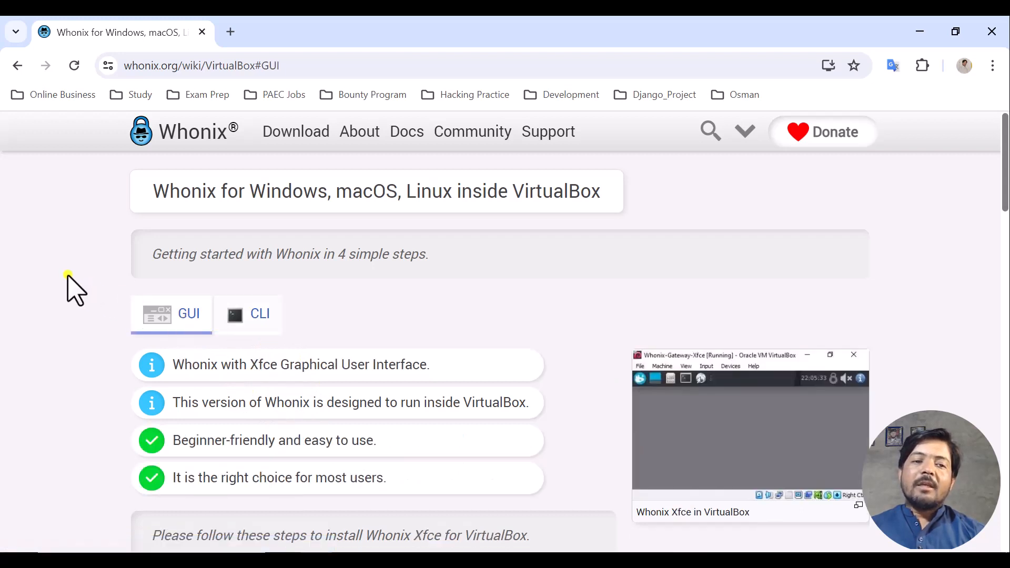
Step: Start the free Whonix Xfce download and open the browser's download list
scroll(71, 288, "down", 2)
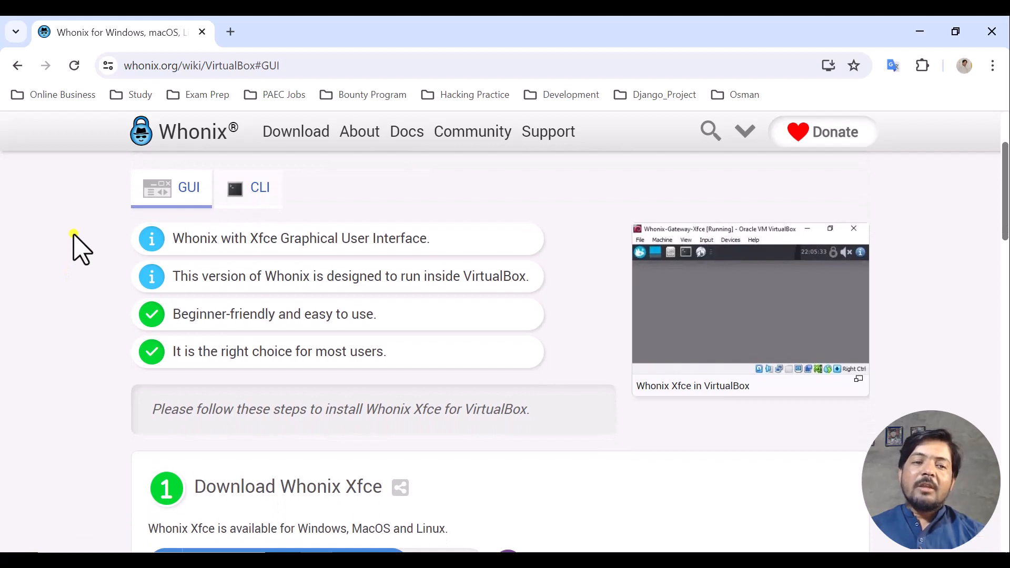
scroll(75, 235, "down", 3)
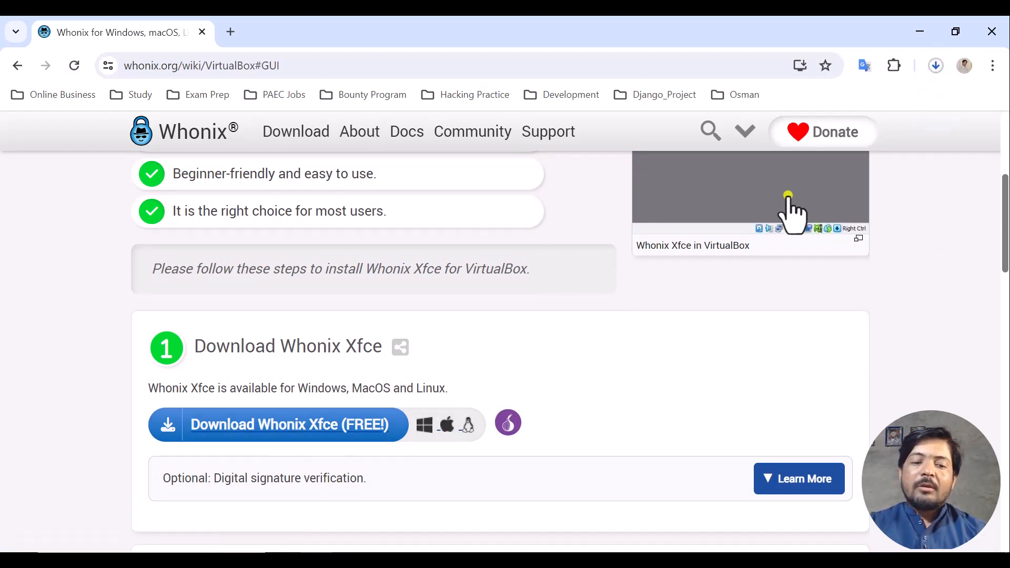
key("ctrl+j")
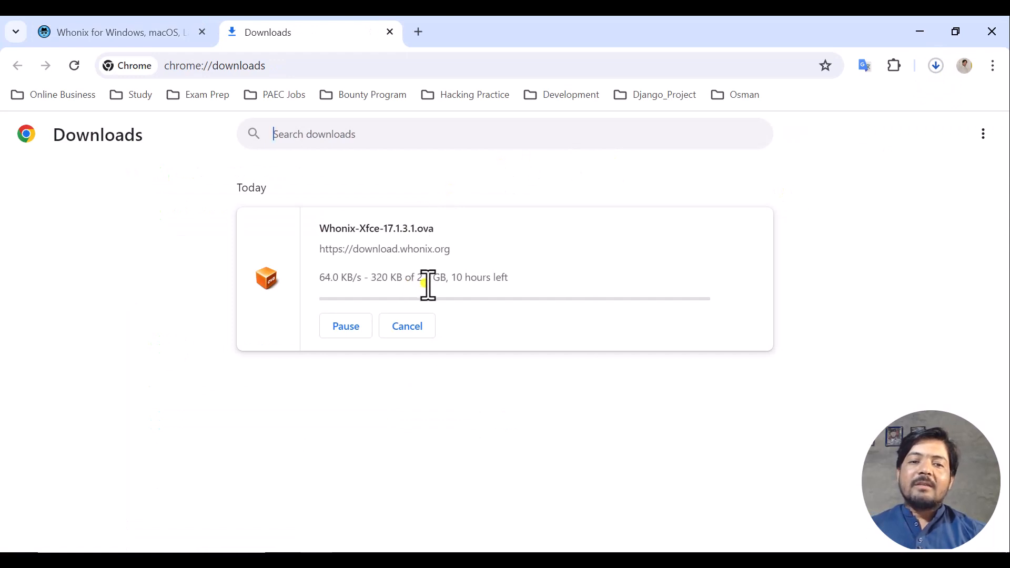
Step: Cancel the Whonix-Xfce-17.1.3.1.ova download, remove its entry and close the download list
left_click(409, 327)
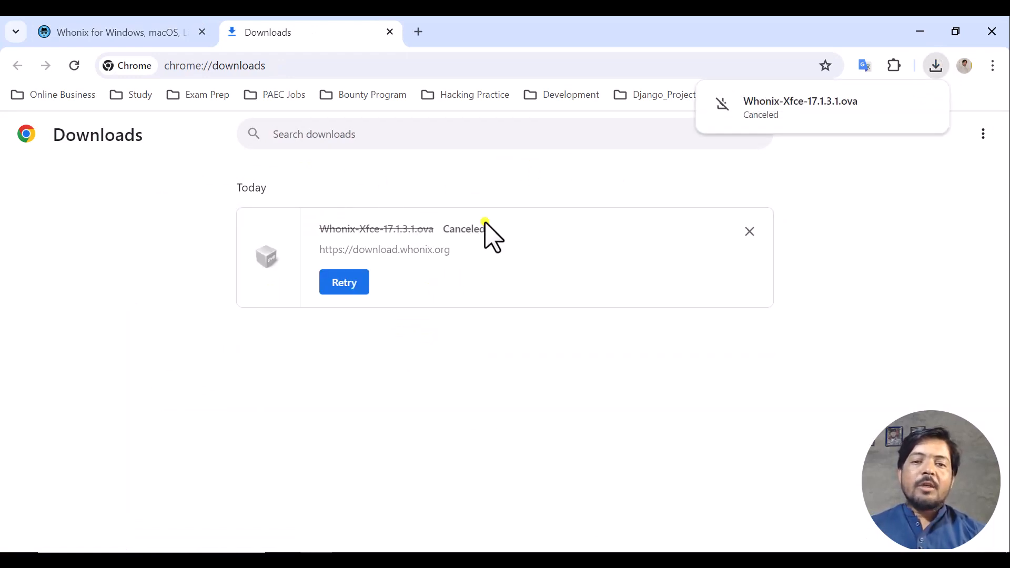
left_click(751, 233)
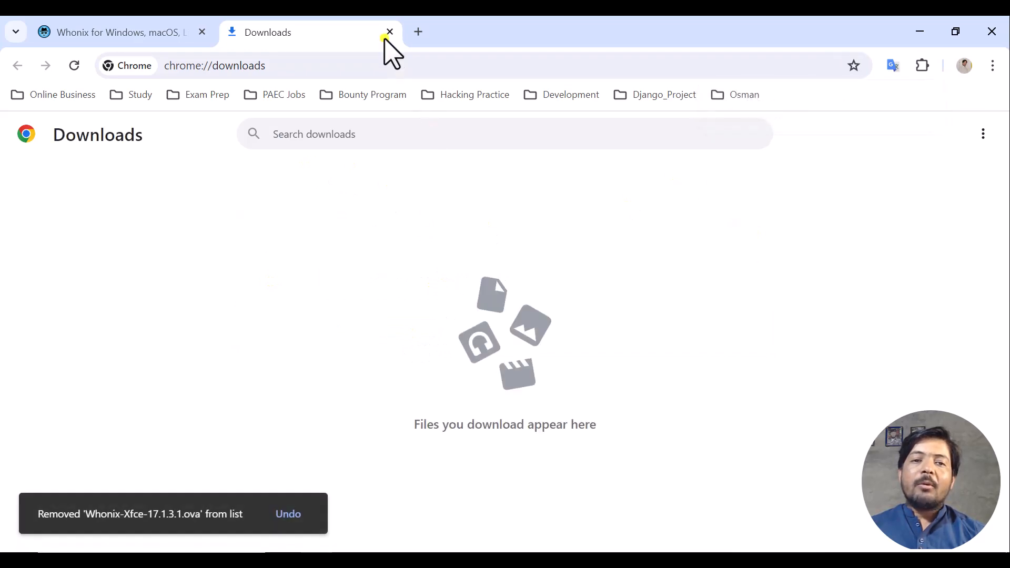
left_click(390, 32)
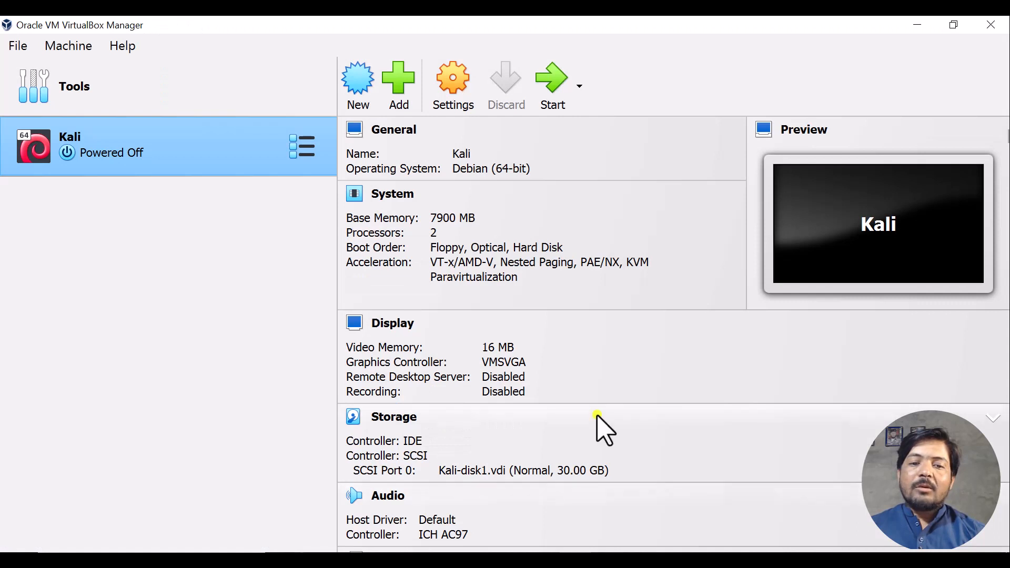
Step: Extract the Whonix-Xfce-17.1.3.1.tar archive directly onto the desktop and bring the extracted files into view
left_click(918, 27)
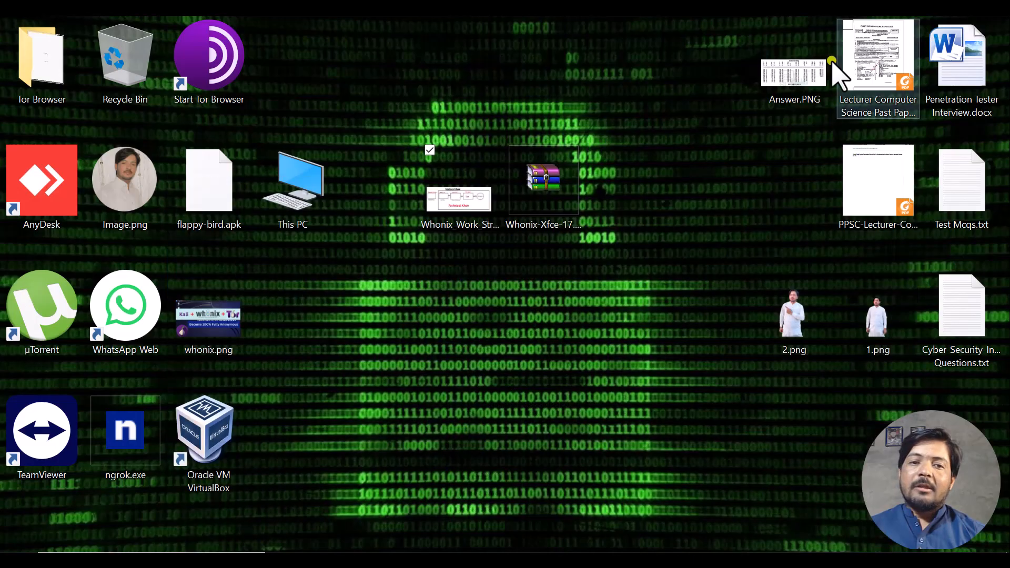
left_click(552, 193)
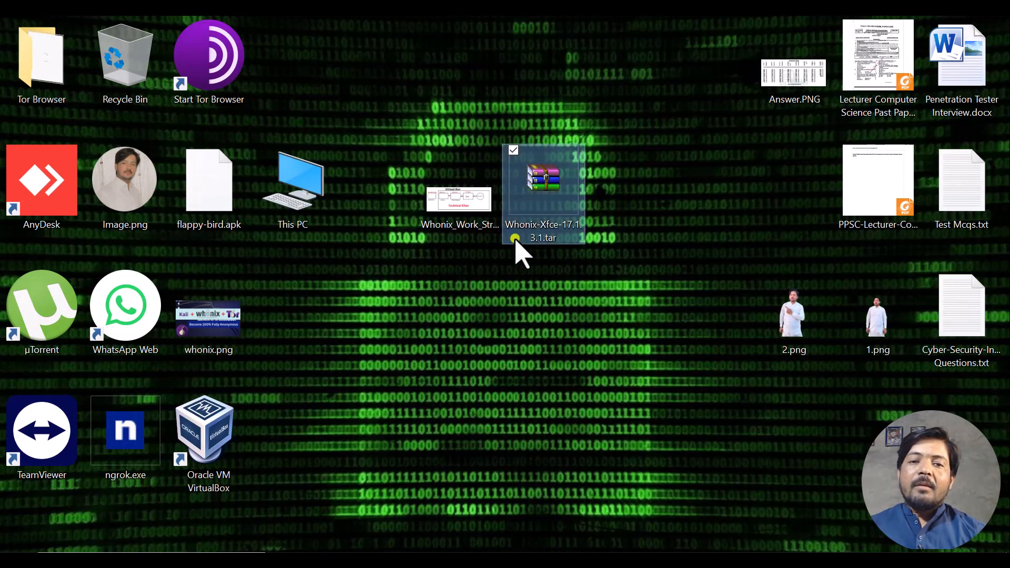
right_click(547, 197)
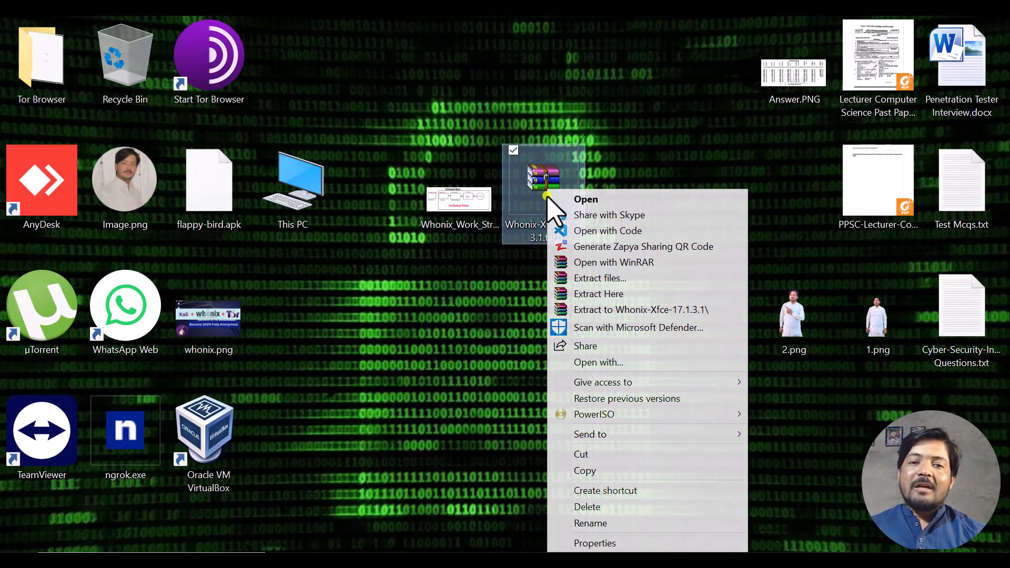
left_click(593, 294)
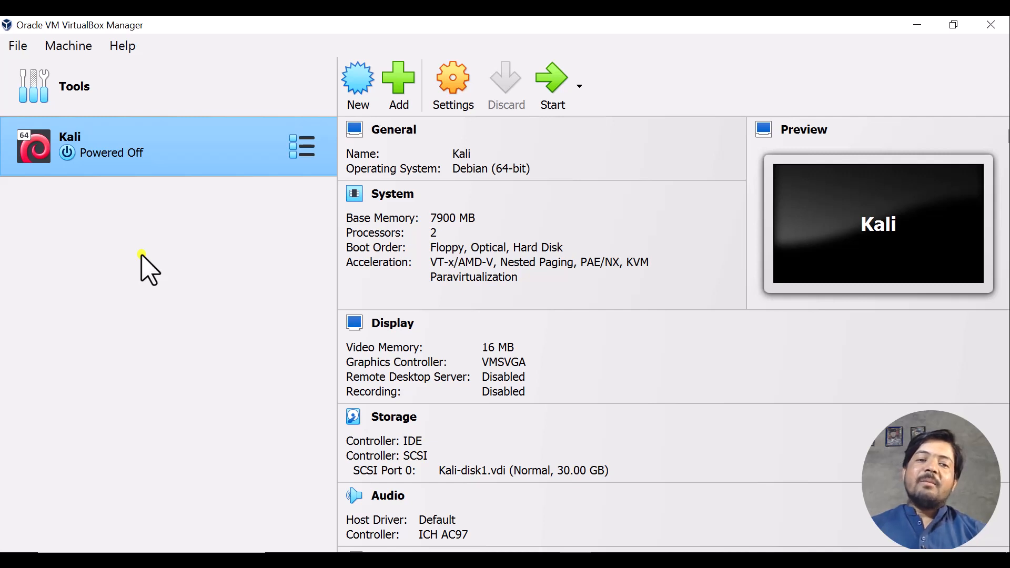
left_click(925, 25)
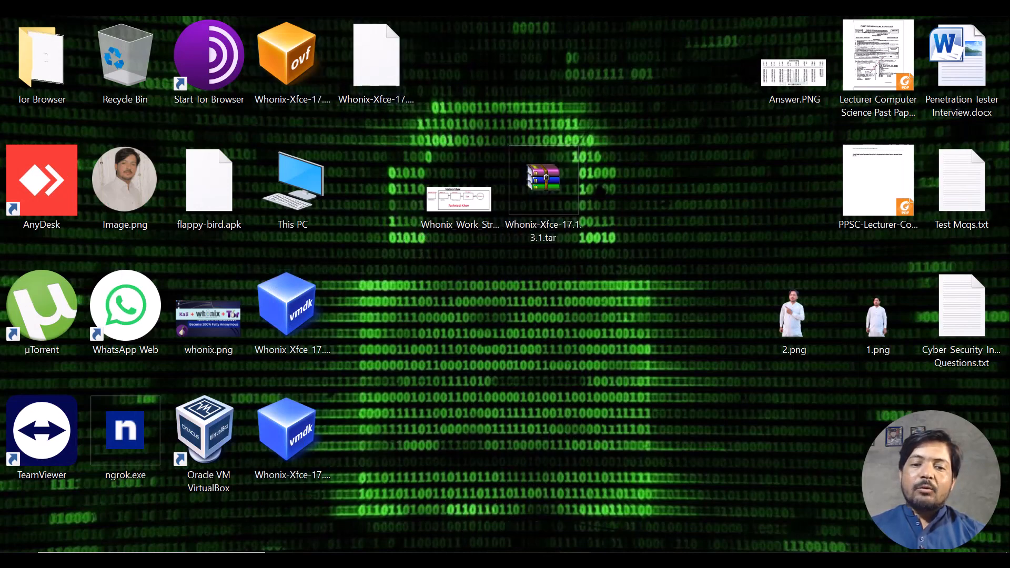
Step: Switch to Oracle VM VirtualBox and choose Whonix-Xfce-17.1.3.1.ovf from the Desktop as the appliance to import
left_click(390, 561)
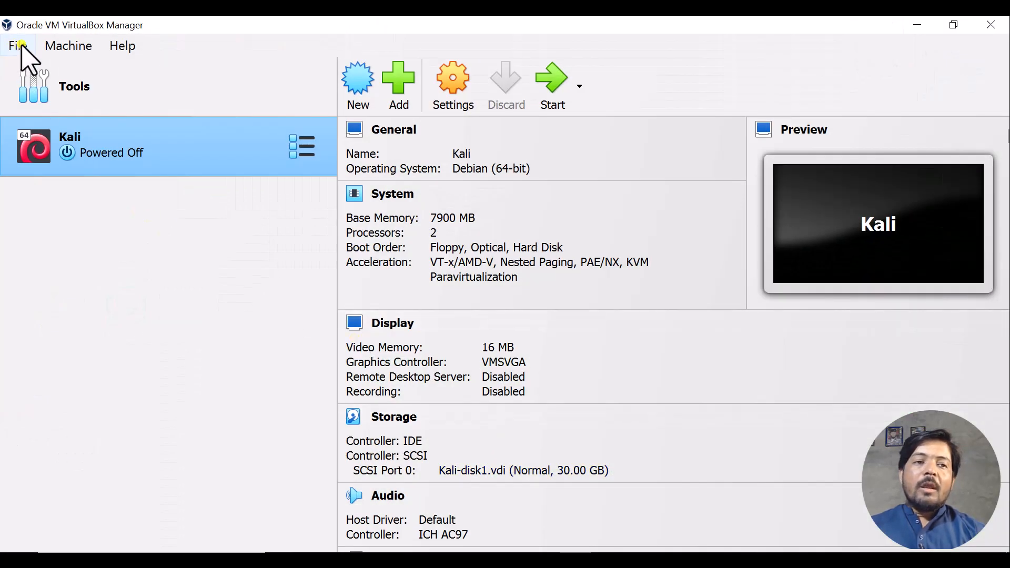
left_click(20, 47)
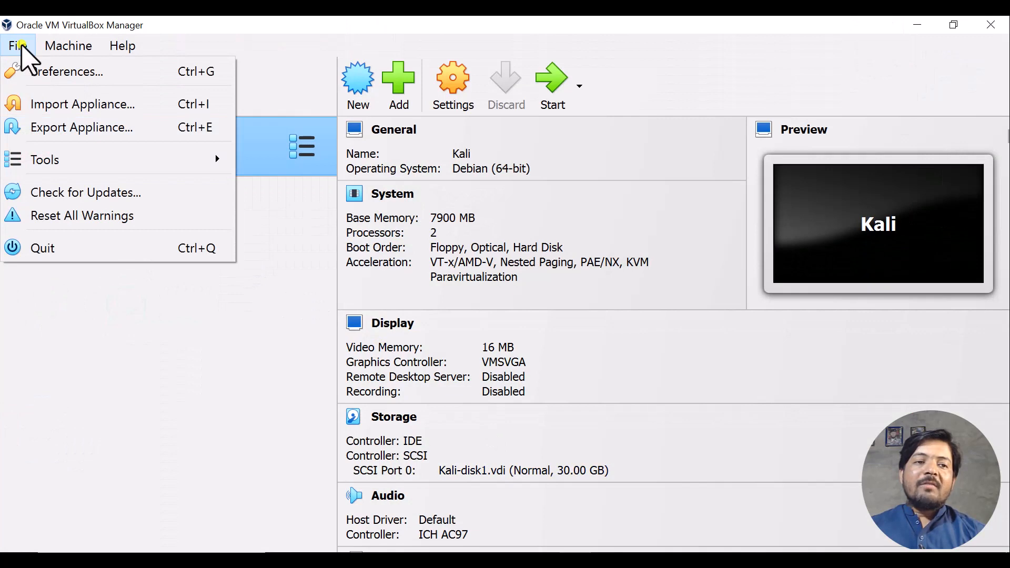
left_click(94, 104)
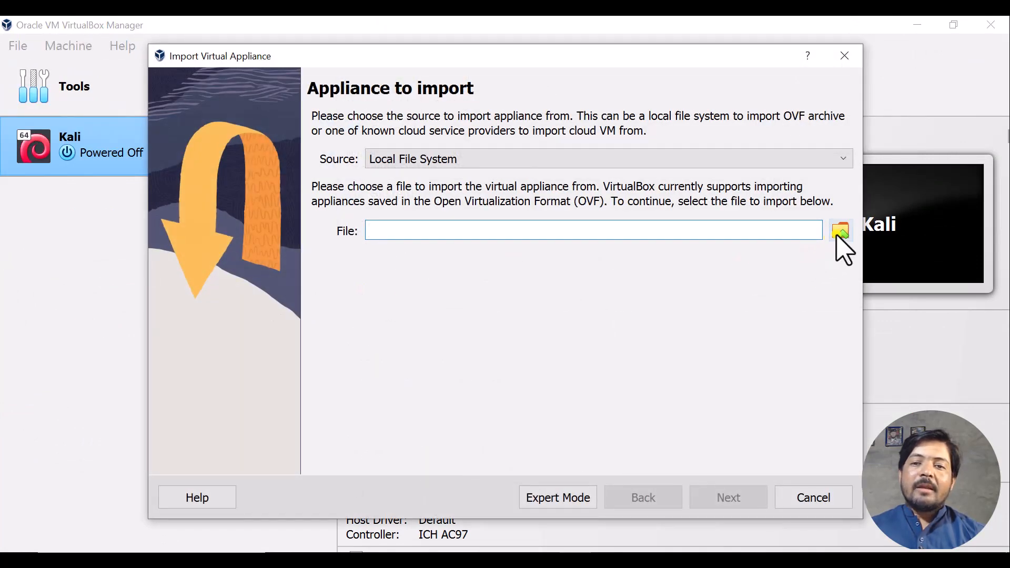
left_click(841, 232)
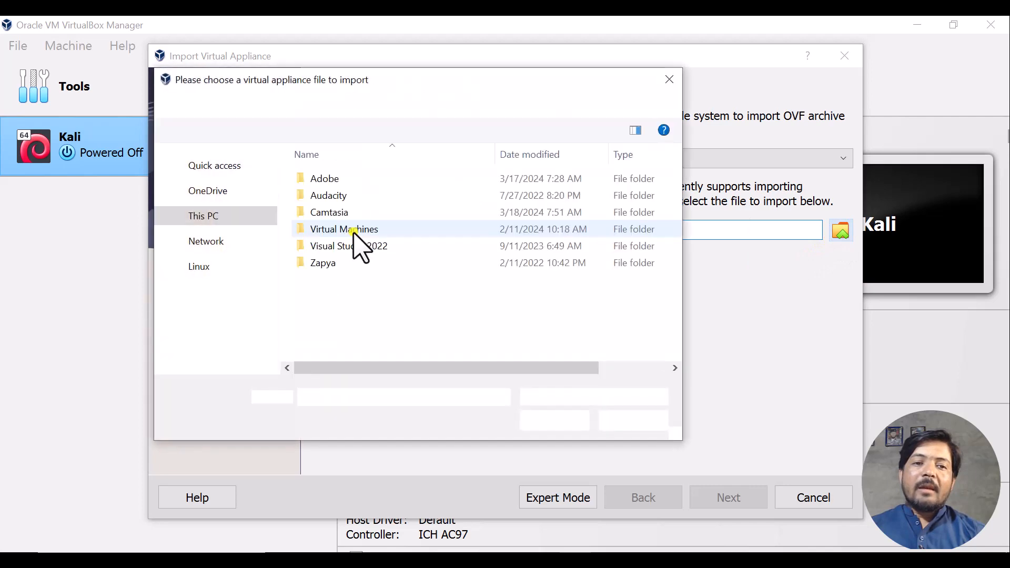
left_click(225, 199)
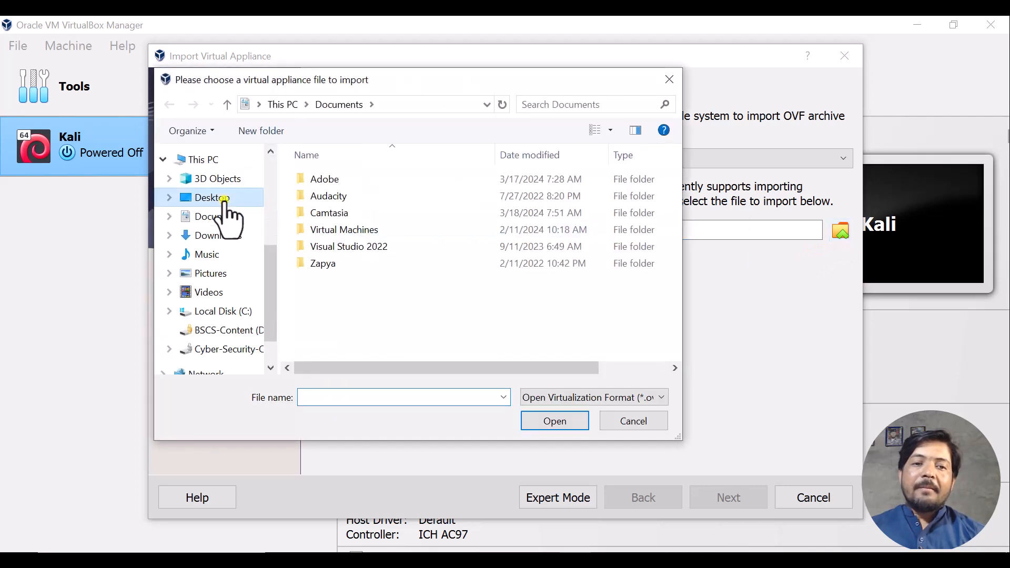
left_click(419, 234)
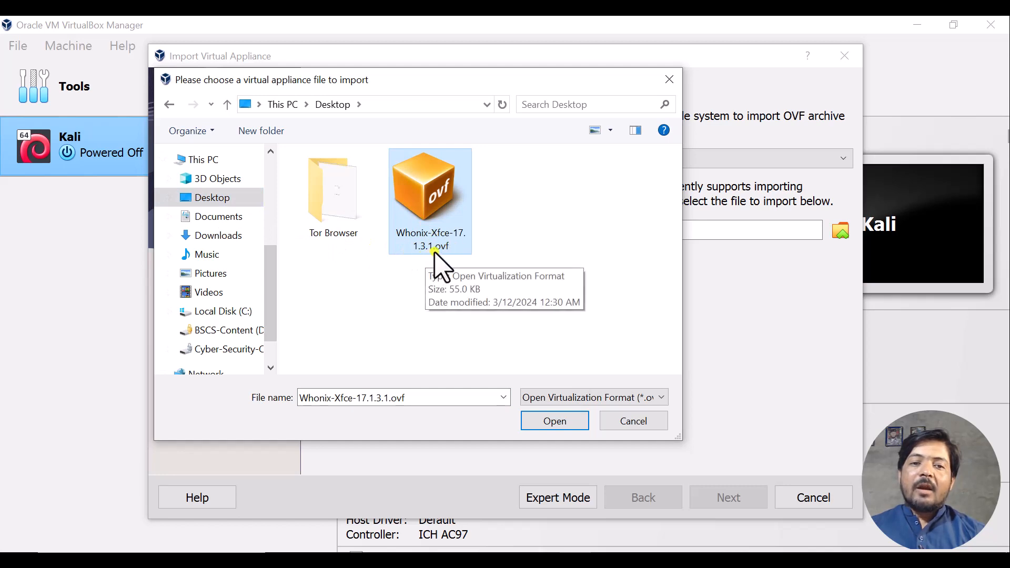
left_click(549, 421)
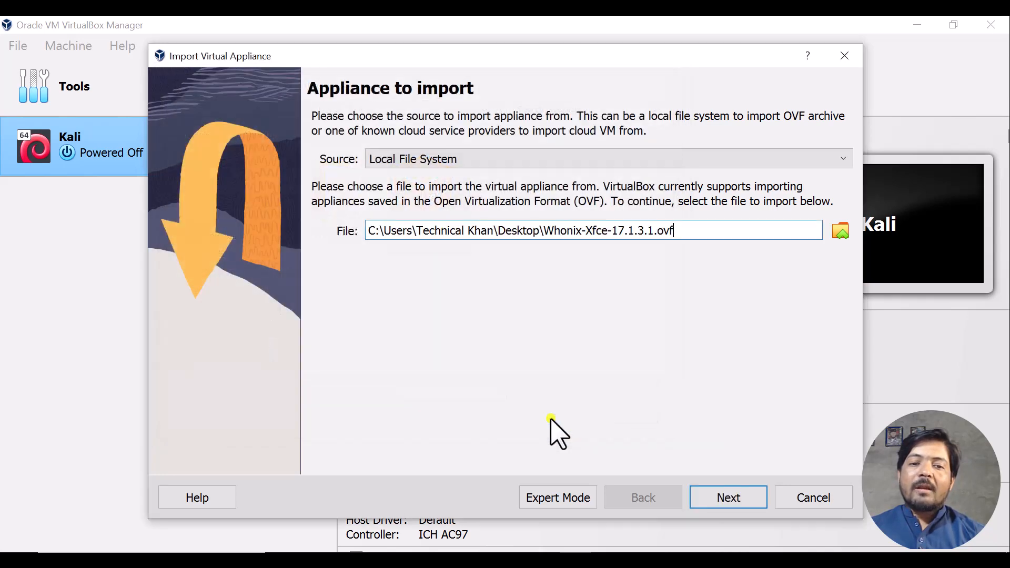
Step: Import the appliance with its suggested settings, agreeing to the Whonix-Gateway-Xfce and Whonix-Workstation-Xfce software licenses
left_click(726, 498)
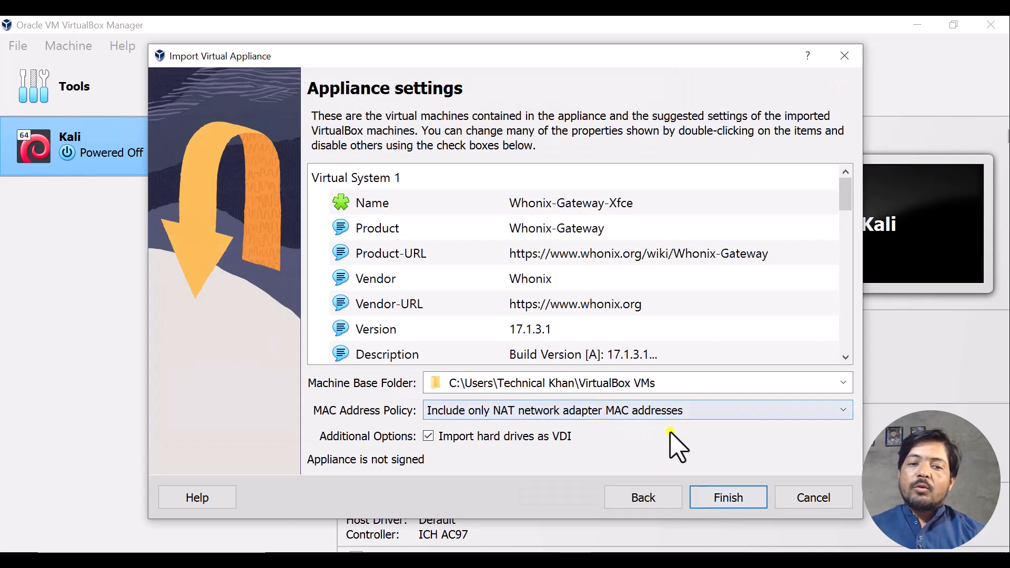
left_click(729, 498)
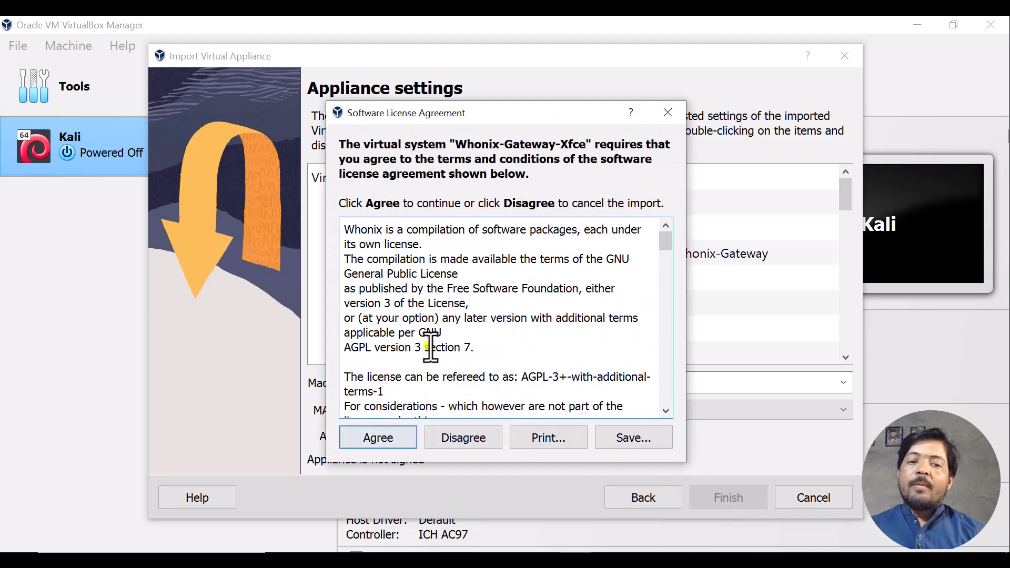
left_click(373, 437)
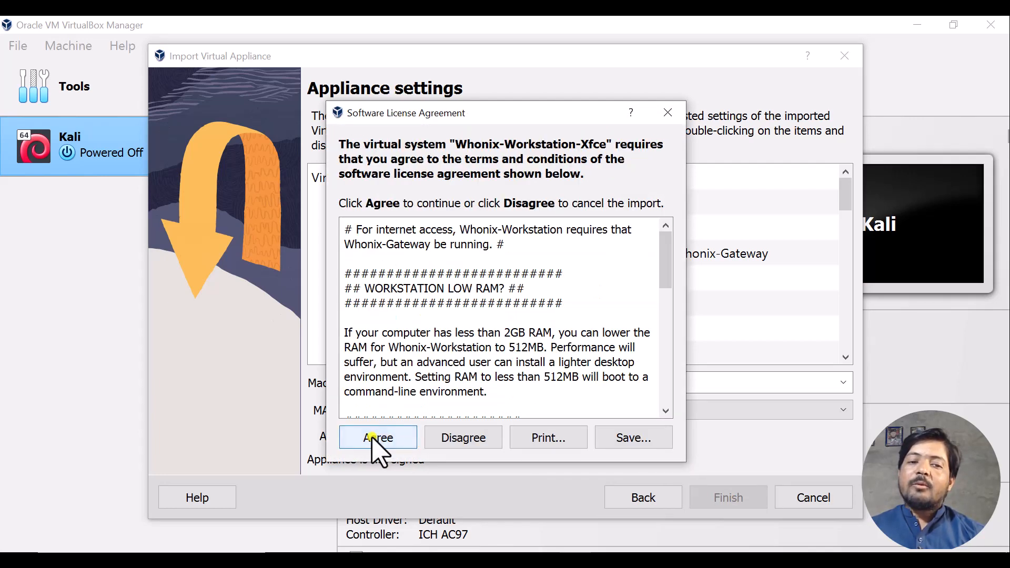
left_click(377, 438)
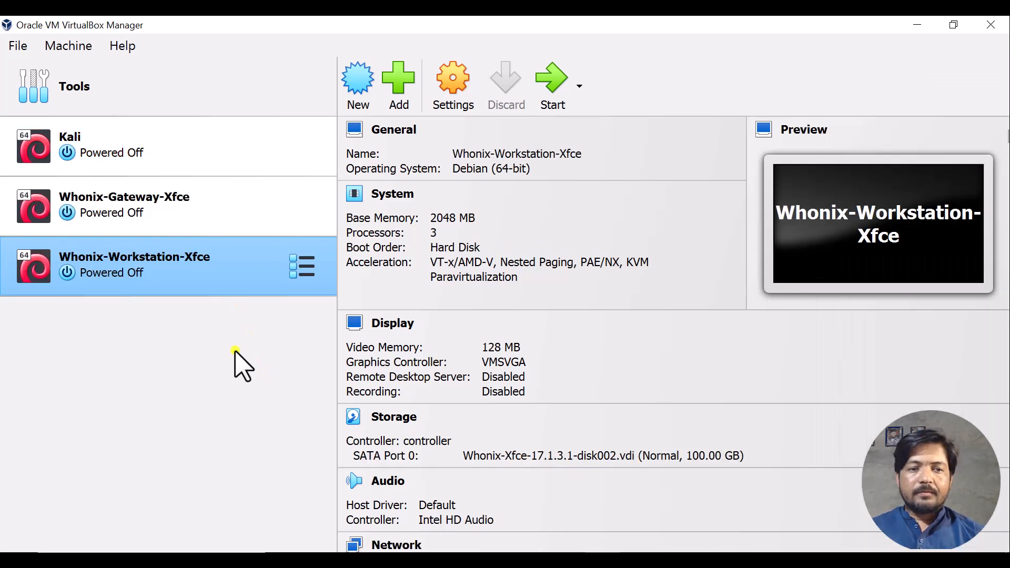
Step: Remove the Whonix-Workstation-Xfce virtual machine and delete all of its files from the disk
left_click(147, 214)
left_click(128, 262)
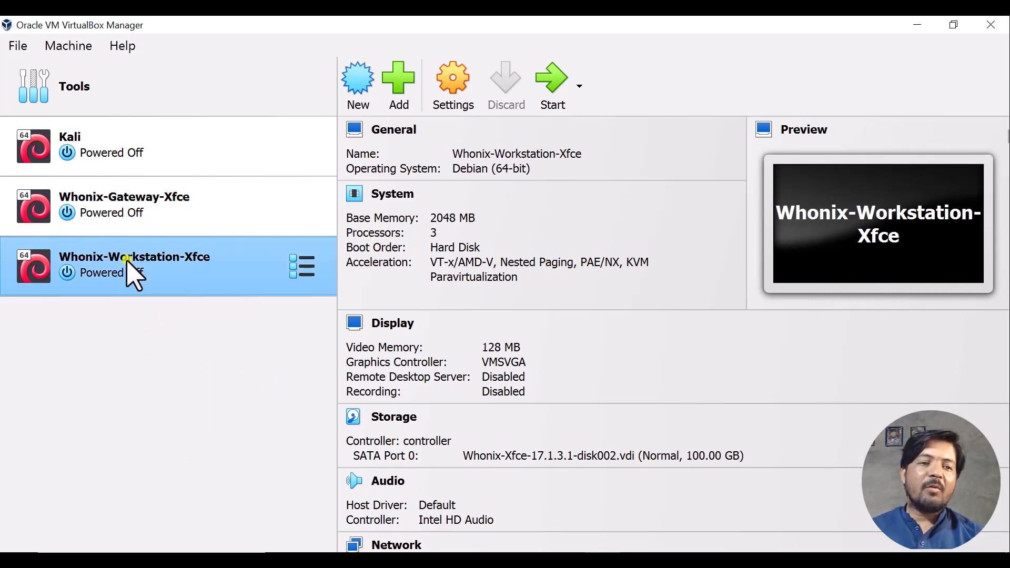
right_click(128, 262)
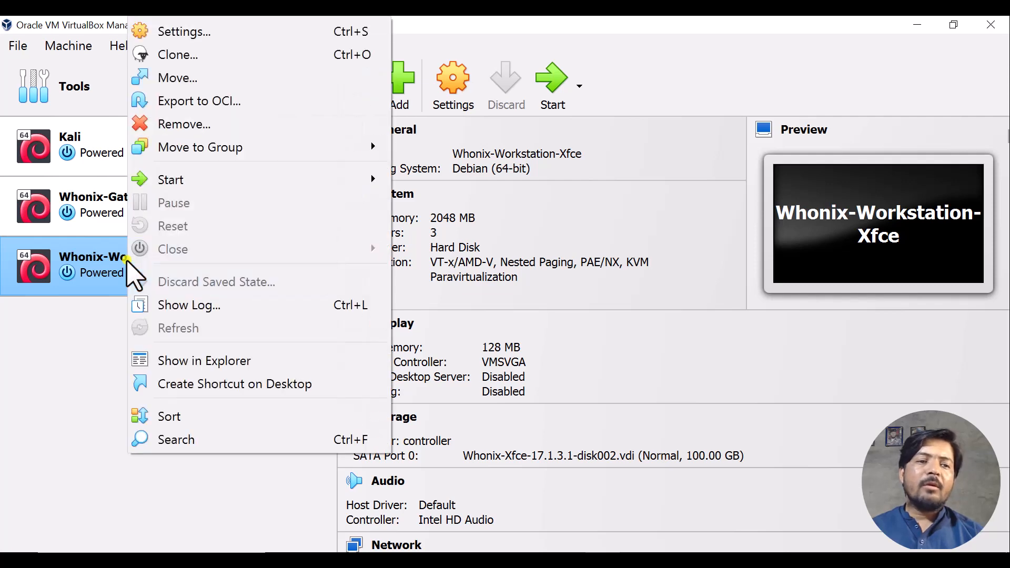
left_click(171, 124)
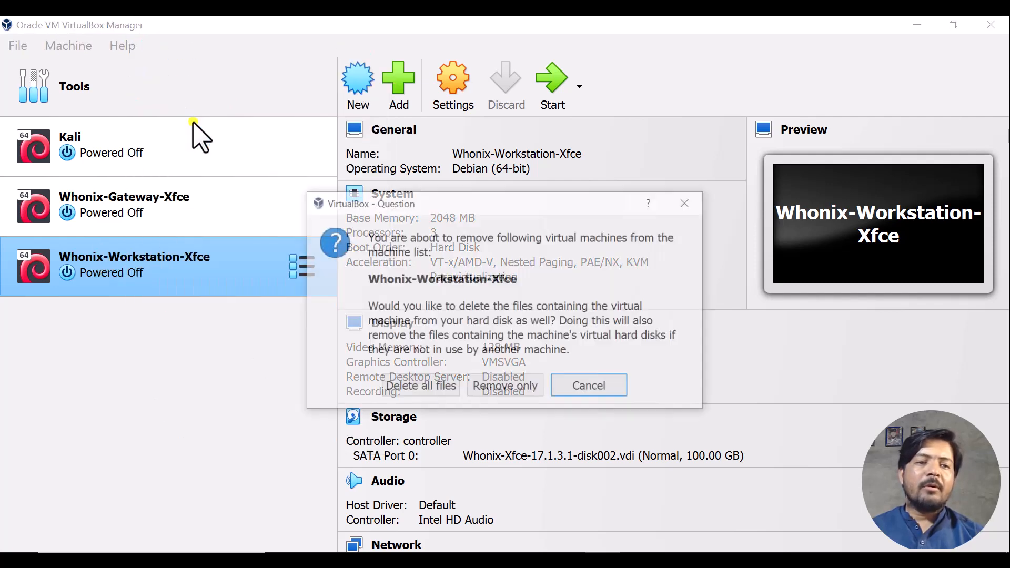
left_click(418, 401)
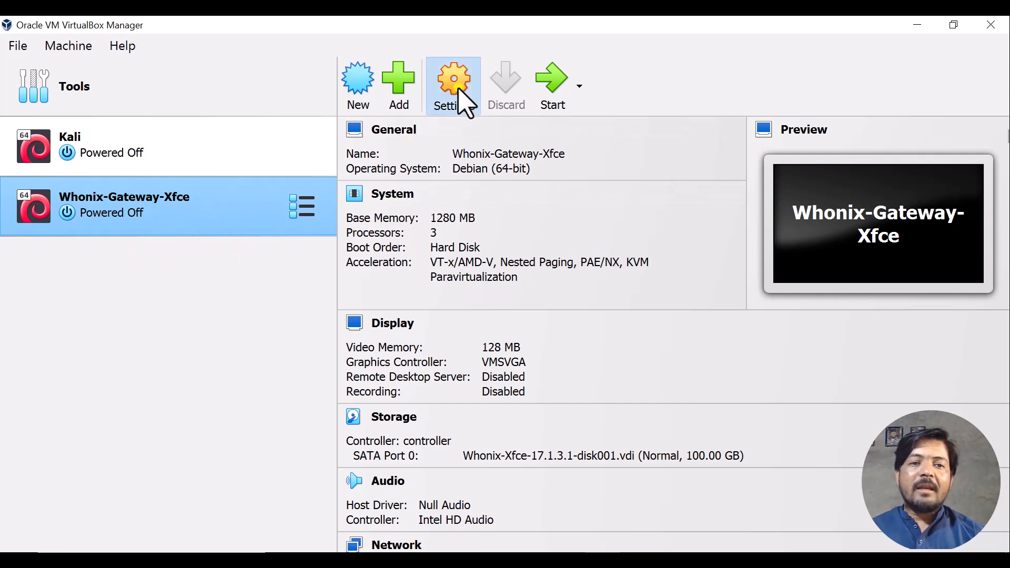
Step: Reduce the number of processors assigned to the Whonix-Gateway-Xfce machine to 2
left_click(466, 104)
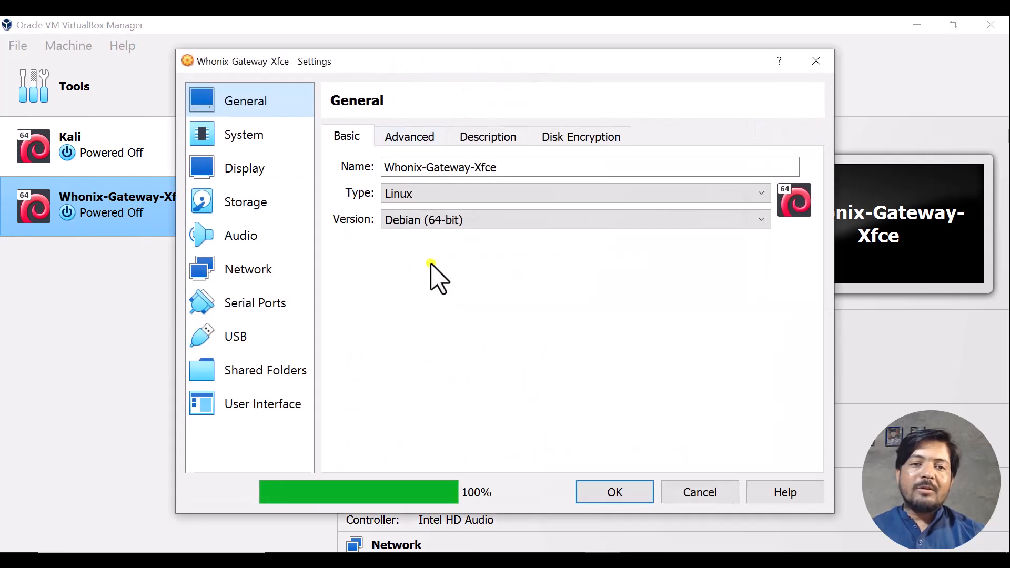
mouse_move(445, 496)
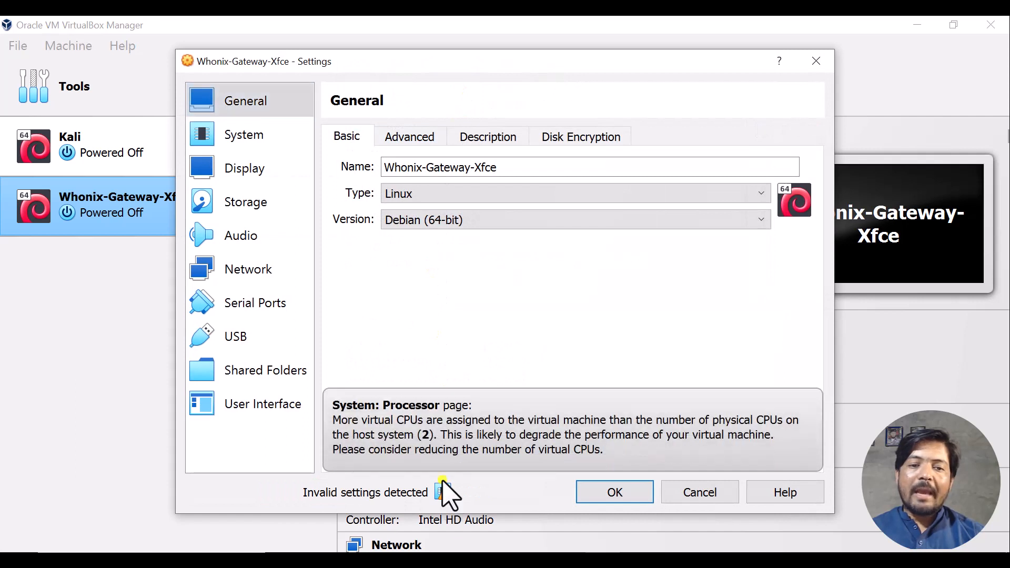
left_click(262, 138)
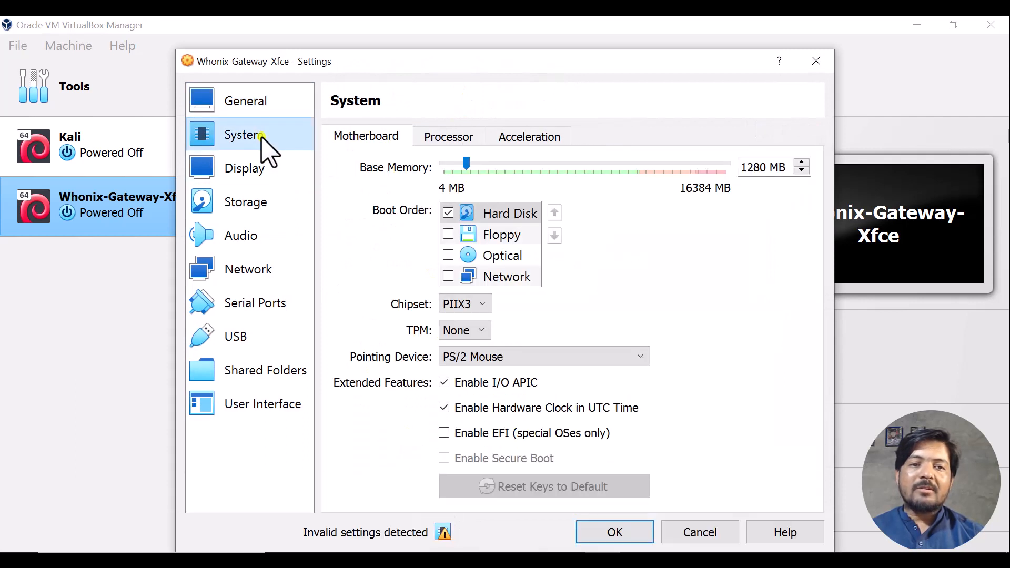
left_click(449, 137)
left_click(560, 165)
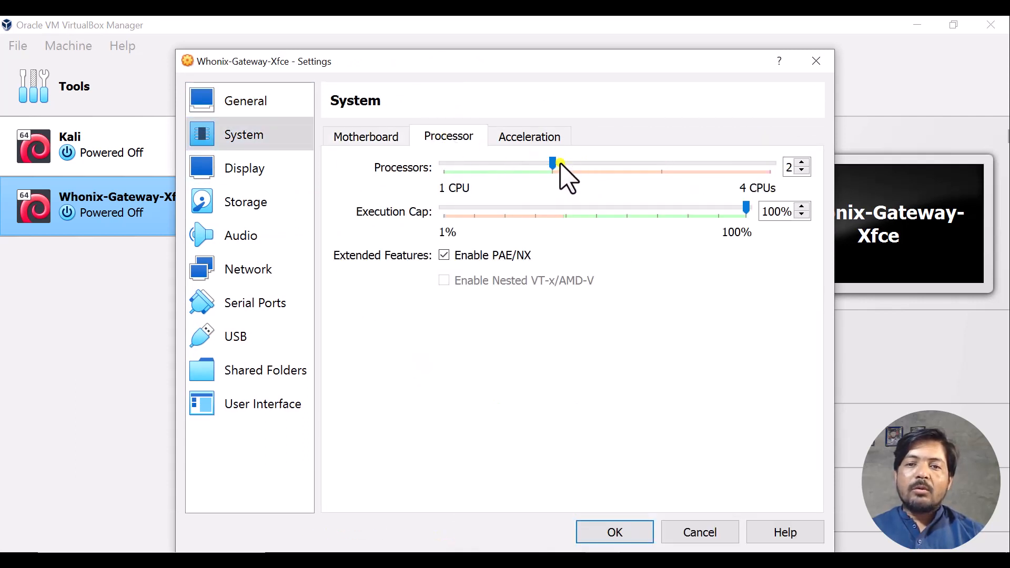
Step: Review the gateway machine's network, display, general, motherboard and processor settings, and save the configuration
left_click(278, 257)
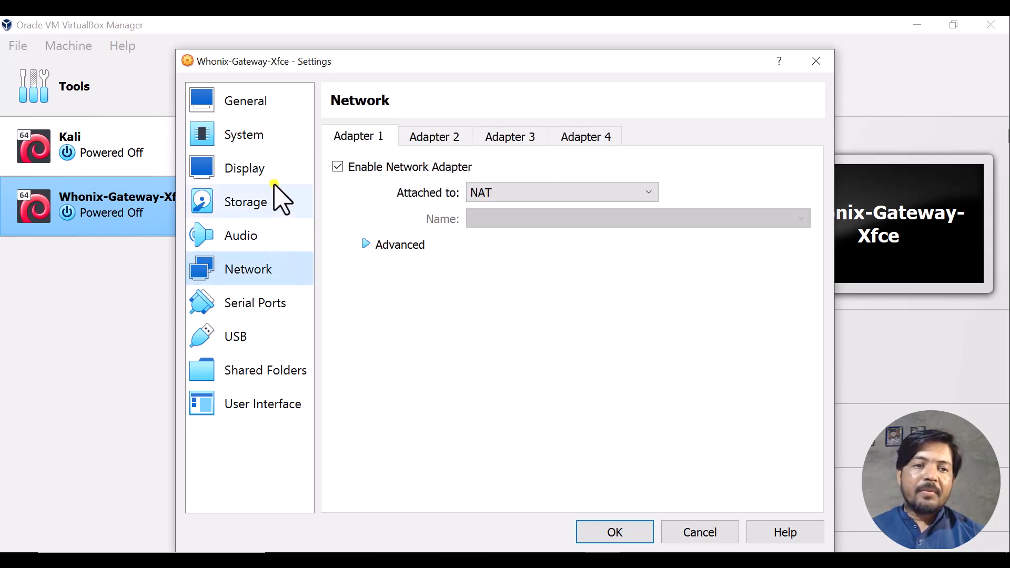
left_click(282, 167)
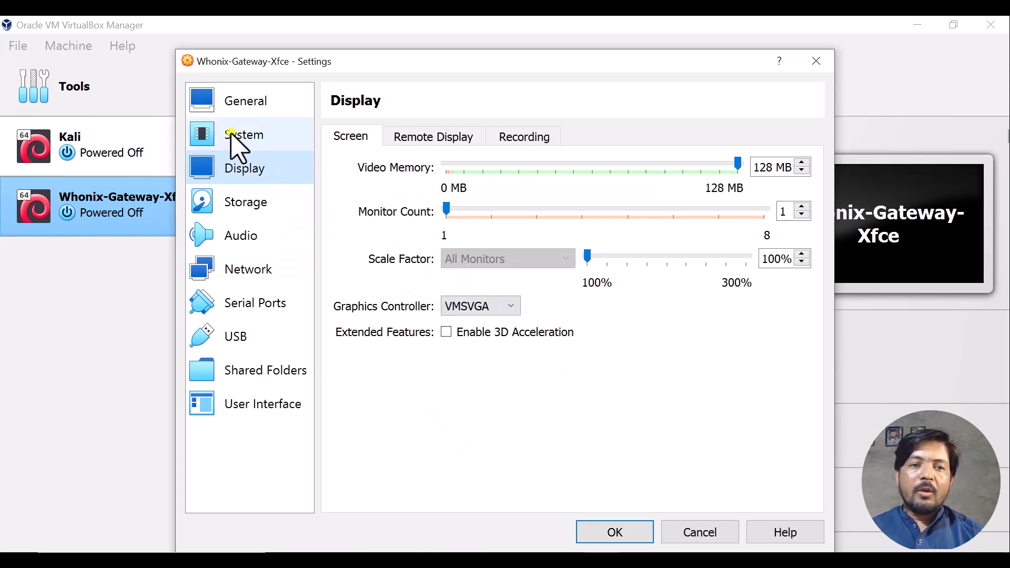
left_click(270, 100)
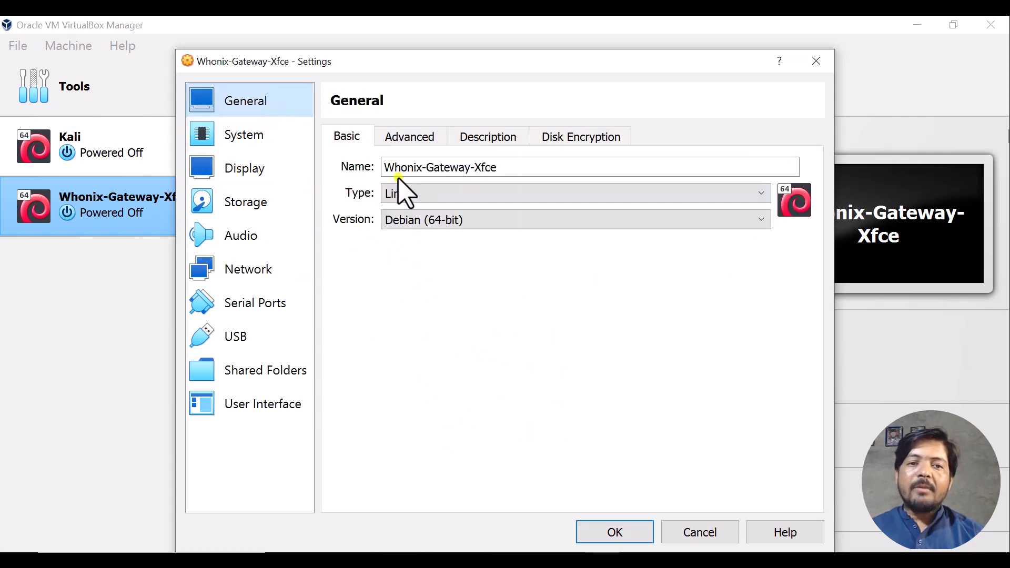
left_click(245, 136)
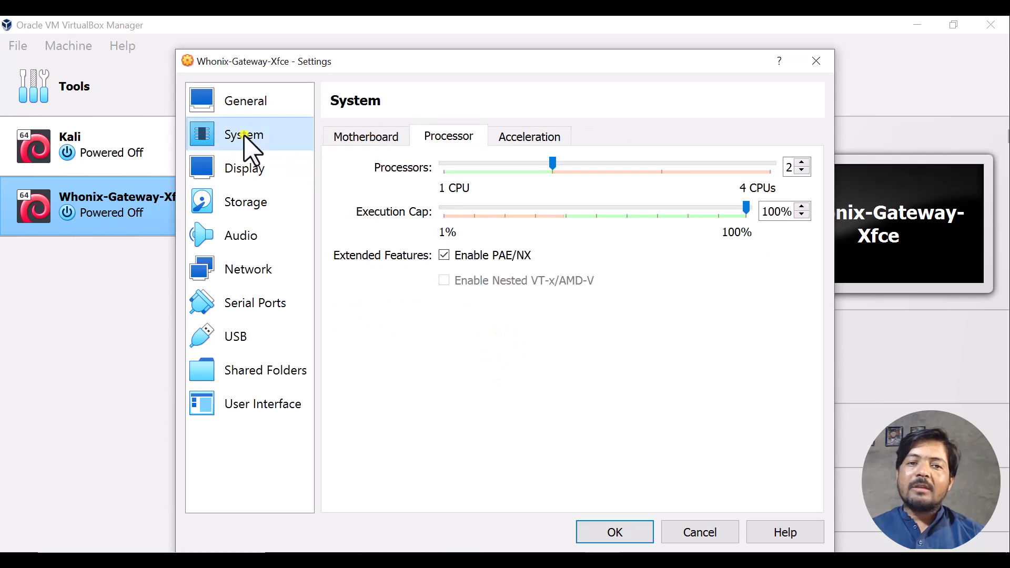
left_click(376, 141)
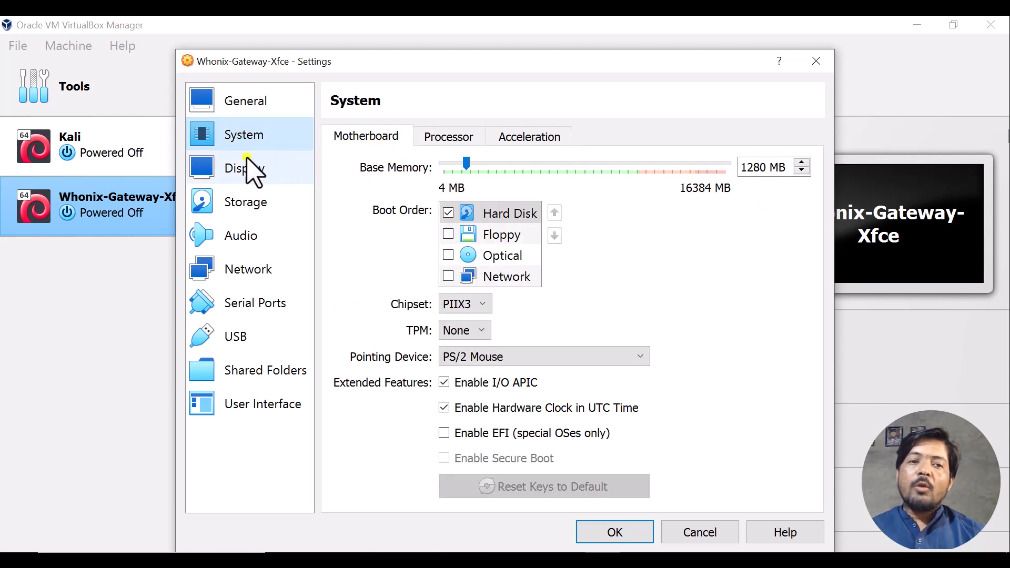
left_click(272, 101)
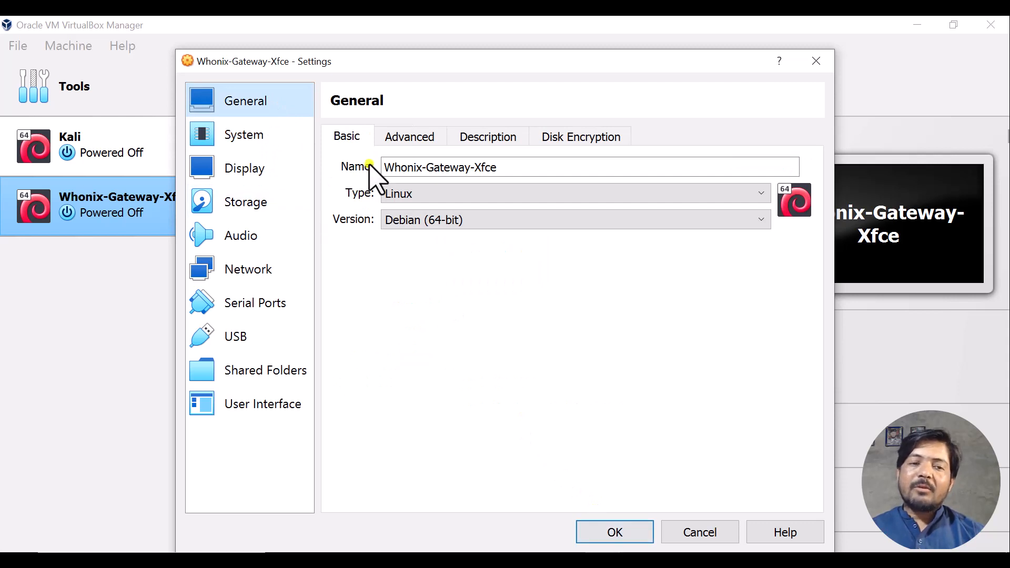
left_click(270, 141)
left_click(446, 138)
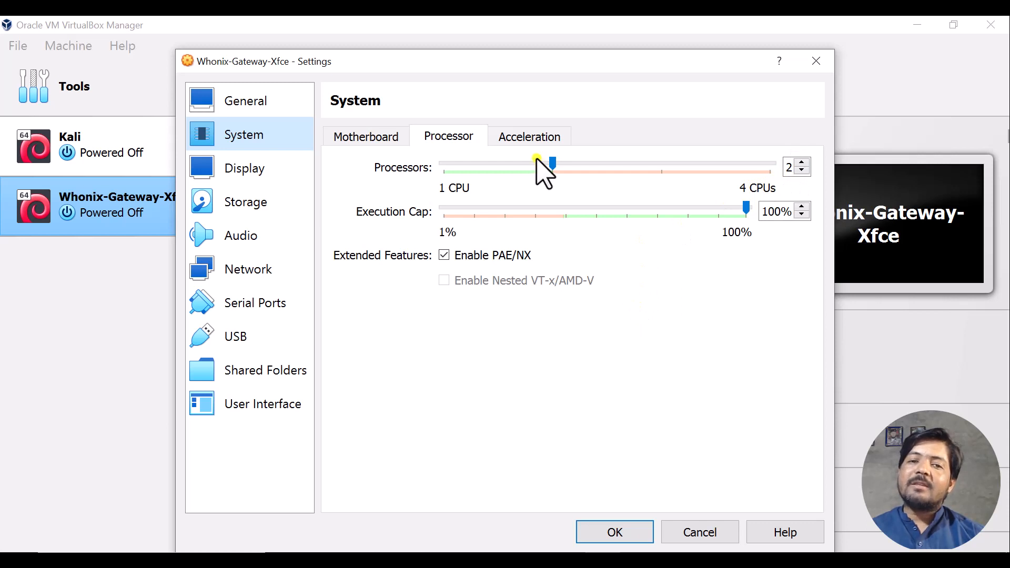
left_click(614, 533)
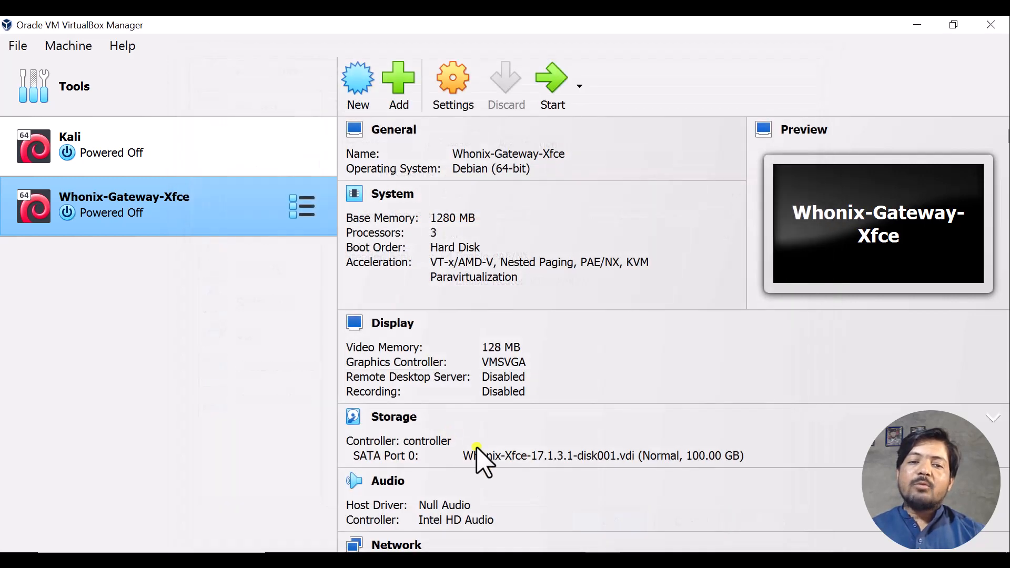
Step: Start the Whonix-Gateway-Xfce machine and complete its setup and Anon Connection wizards, connecting directly to the Tor network
left_click(550, 85)
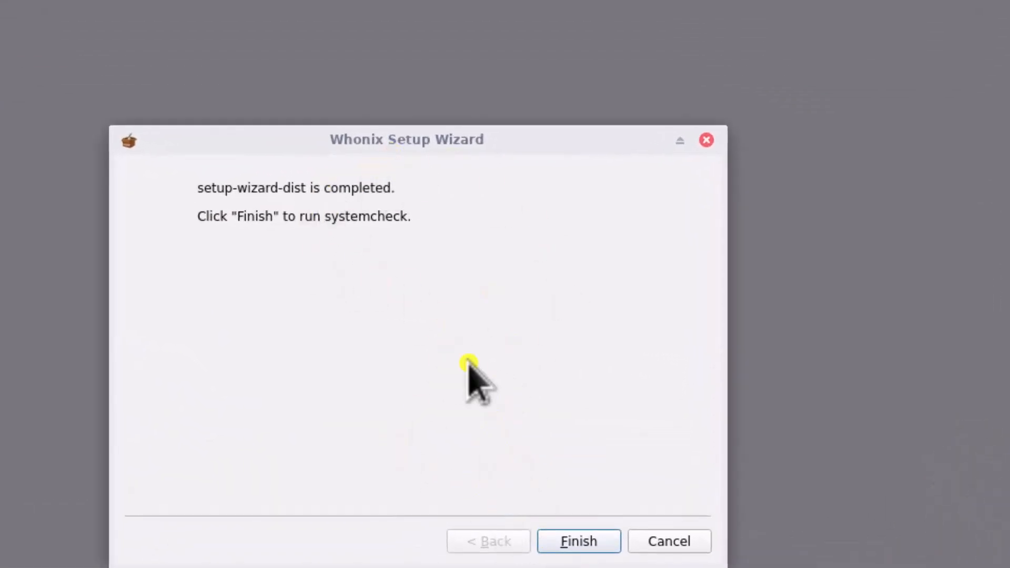
left_click(585, 542)
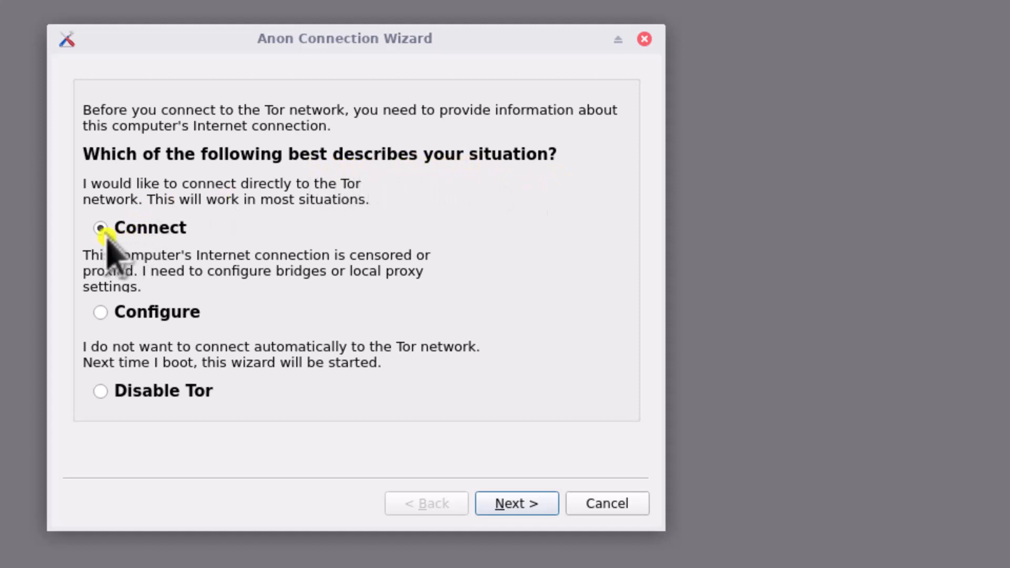
left_click(510, 504)
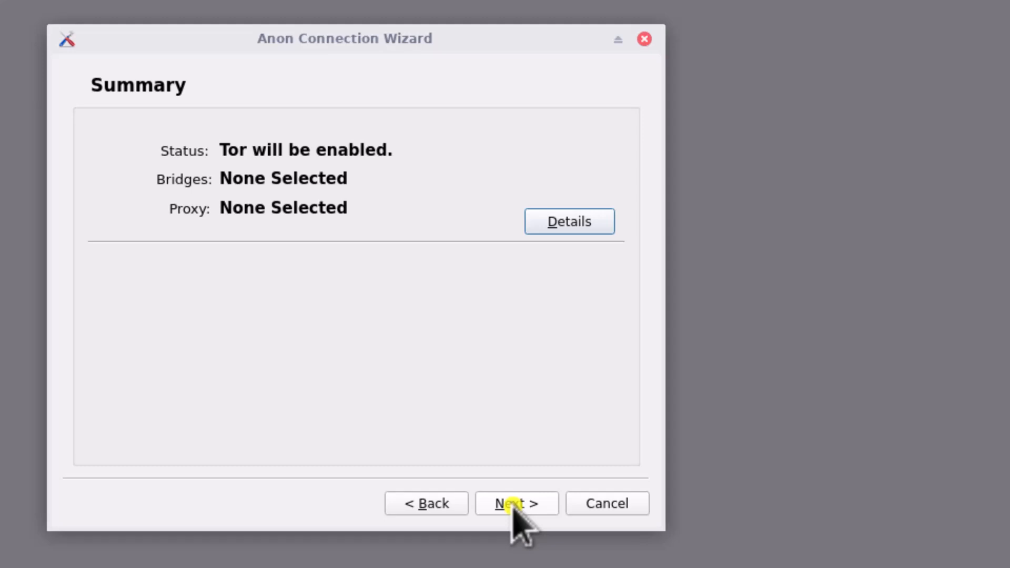
left_click(513, 504)
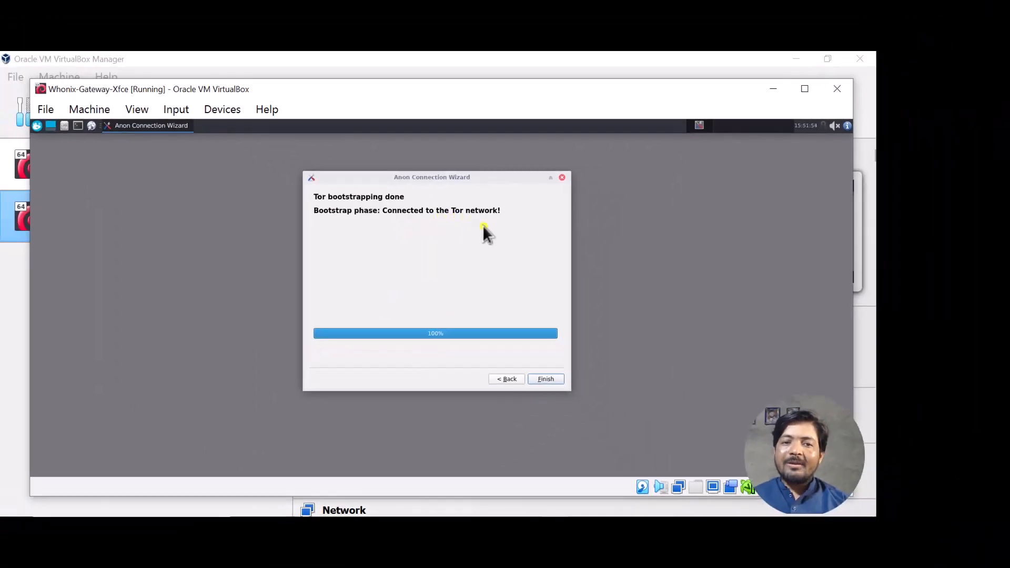
left_click(544, 379)
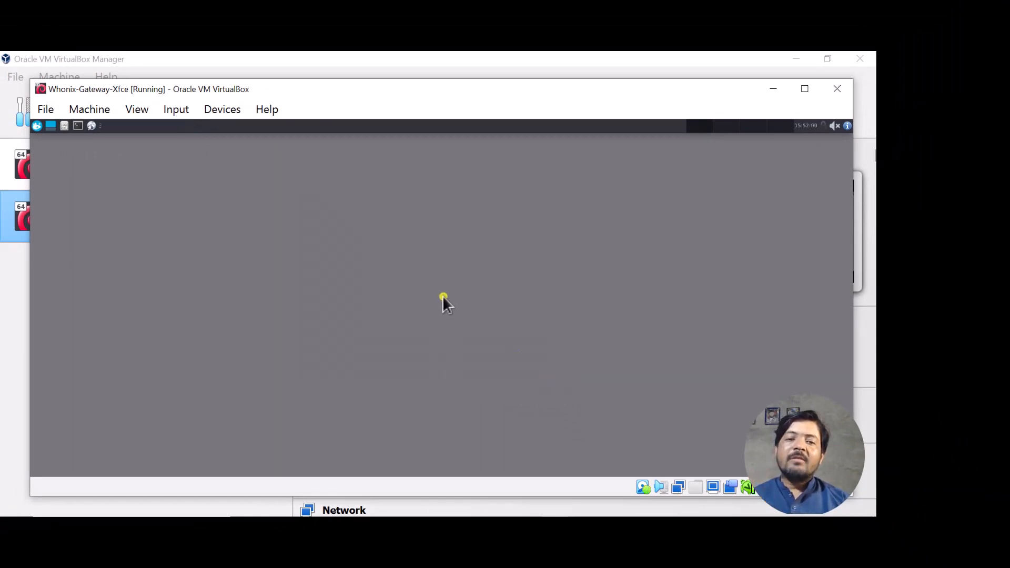
Step: Open a terminal in the gateway, place it near the middle of the desktop and enlarge its text
left_click(78, 126)
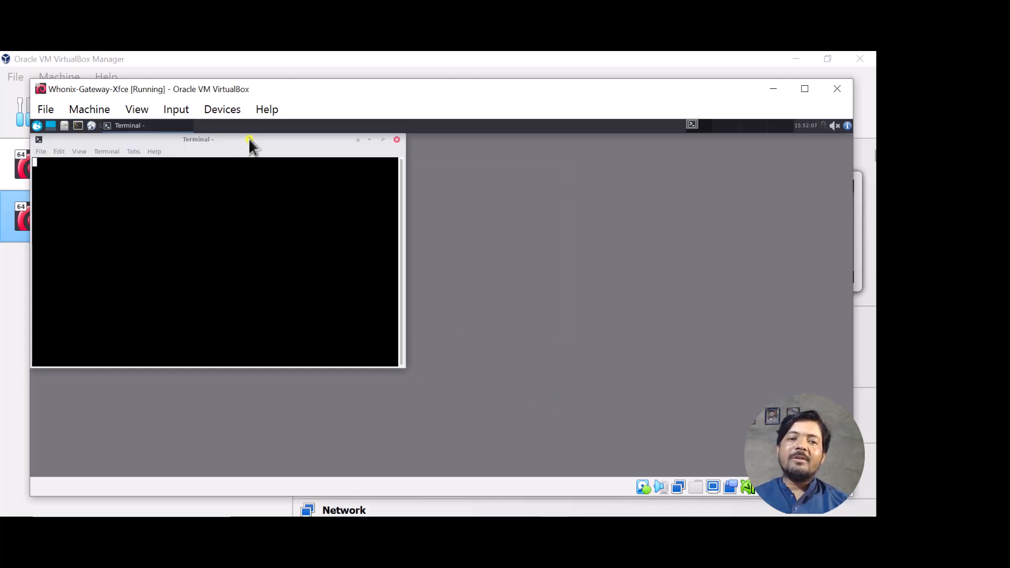
left_click_drag(249, 138, 520, 189)
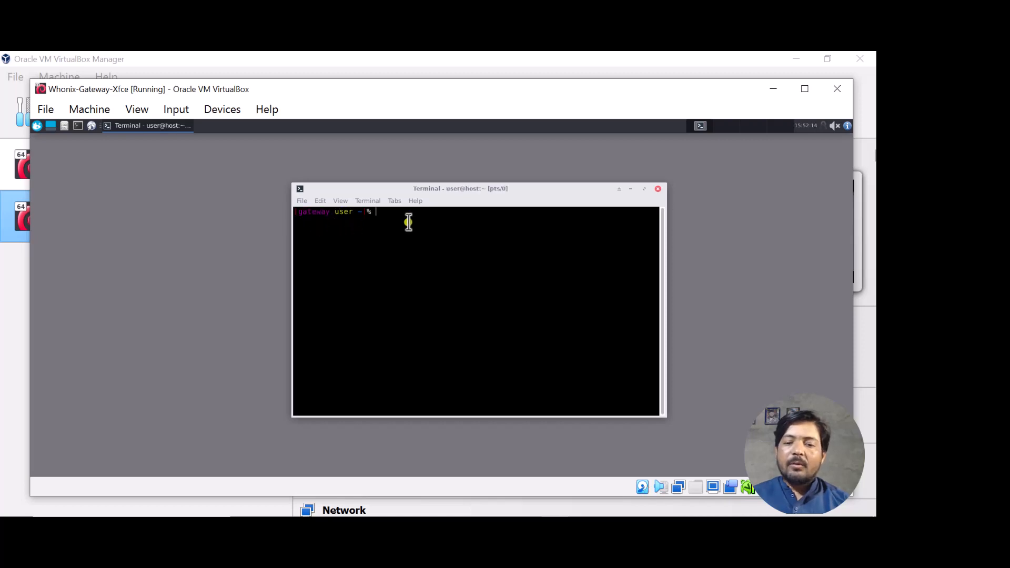
key("ctrl+plus")
key("ctrl+plus")
key("ctrl+plus")
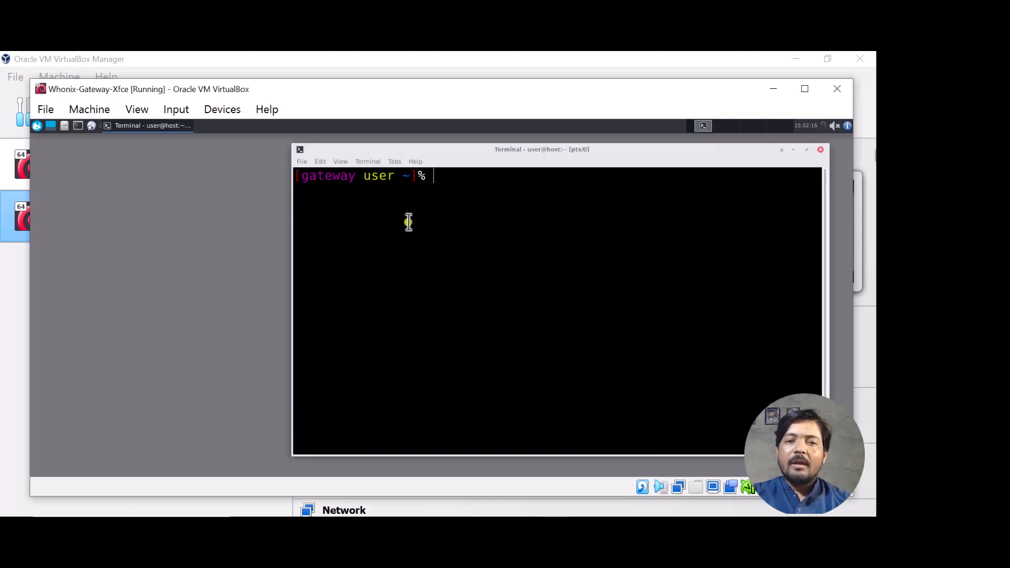
left_click(794, 149)
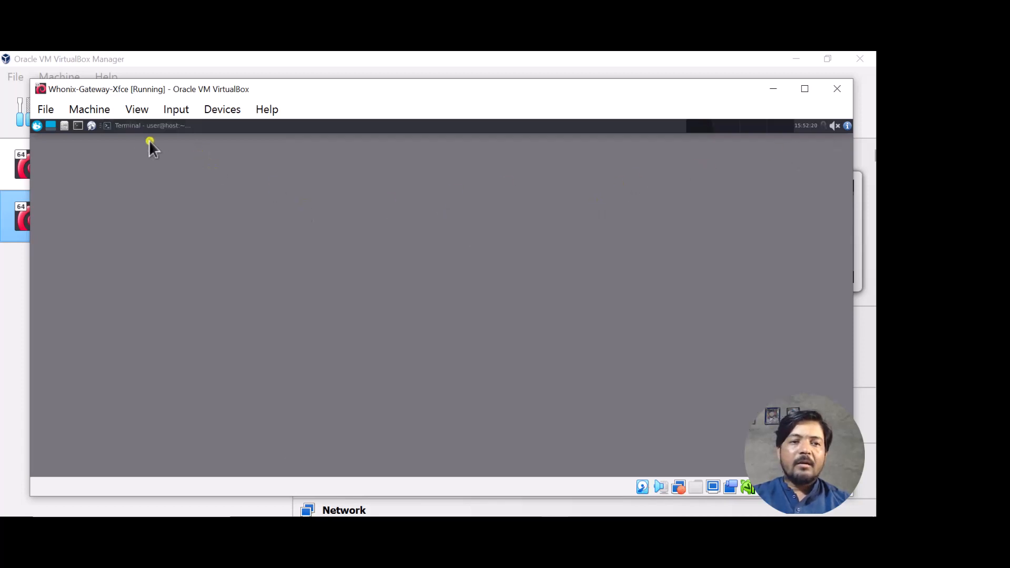
left_click(152, 127)
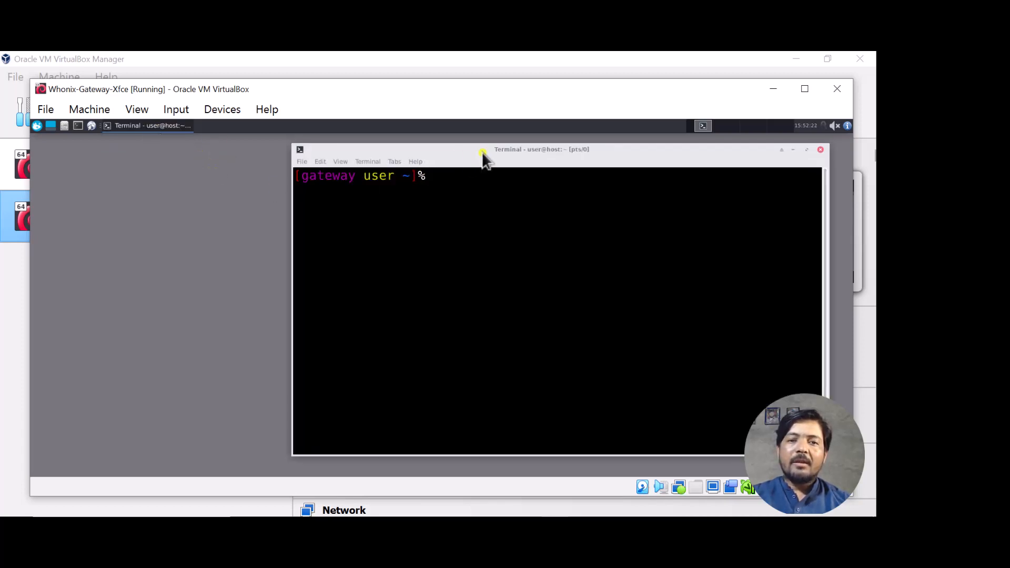
left_click_drag(495, 149, 442, 151)
left_click(415, 176)
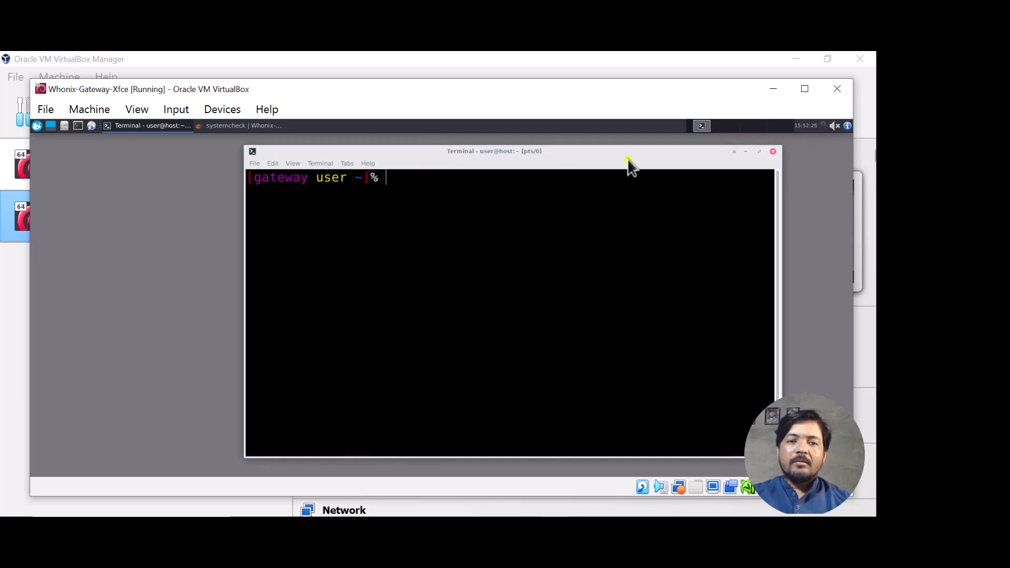
Step: Minimize the terminal, center the systemcheck dialog and acknowledge its report once the check completes
left_click(746, 152)
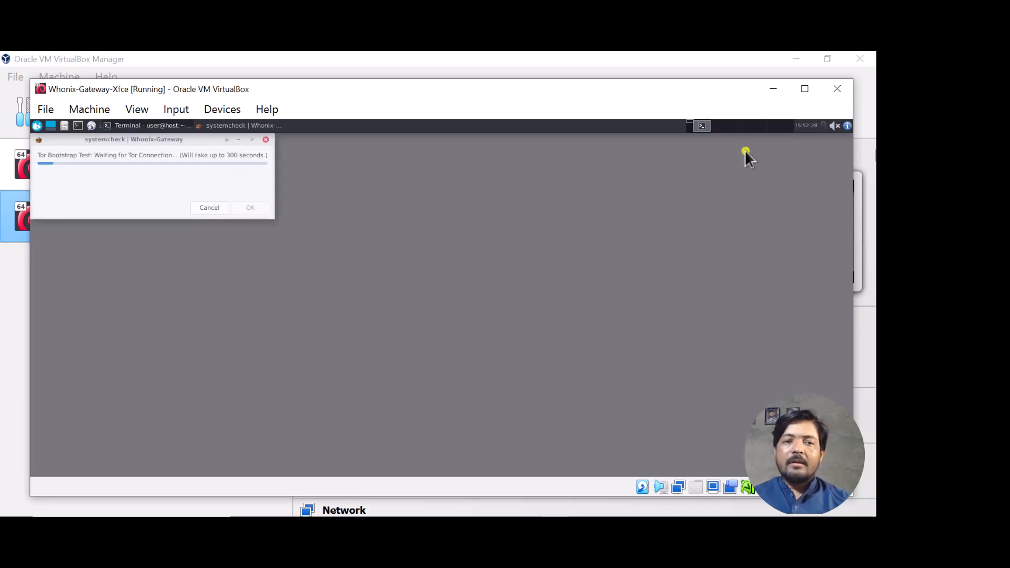
left_click_drag(164, 139, 472, 222)
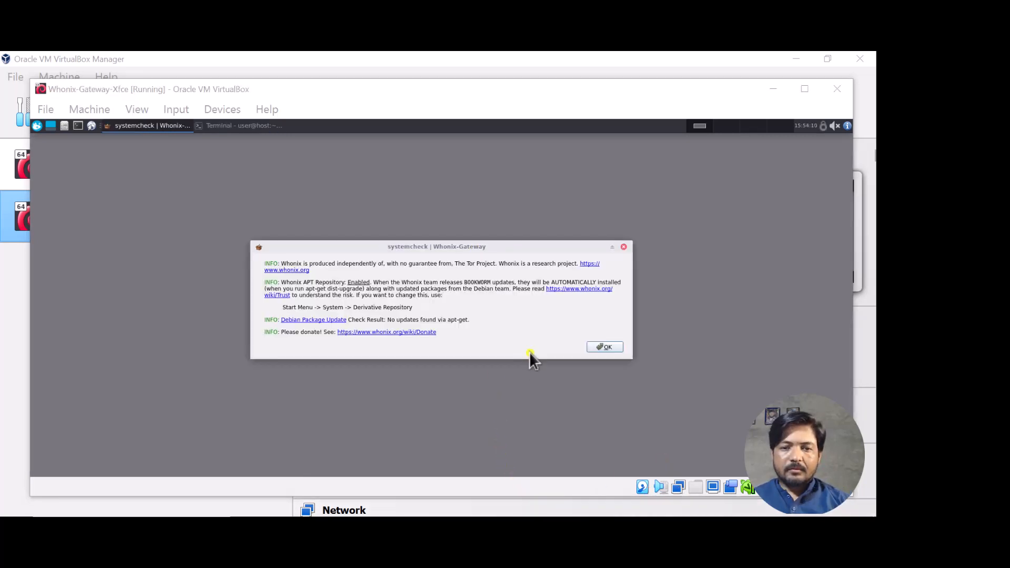
left_click(530, 348)
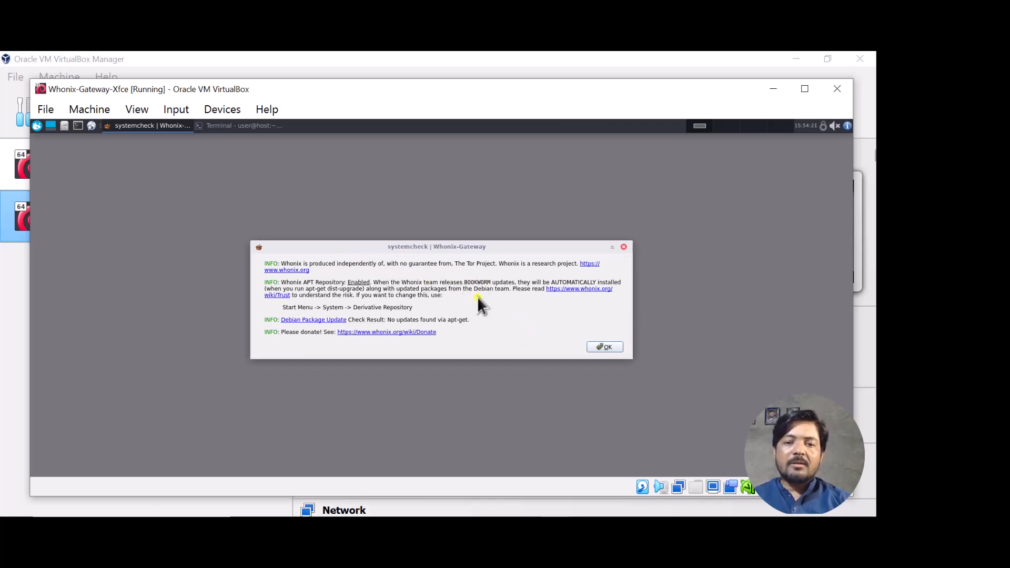
left_click(607, 348)
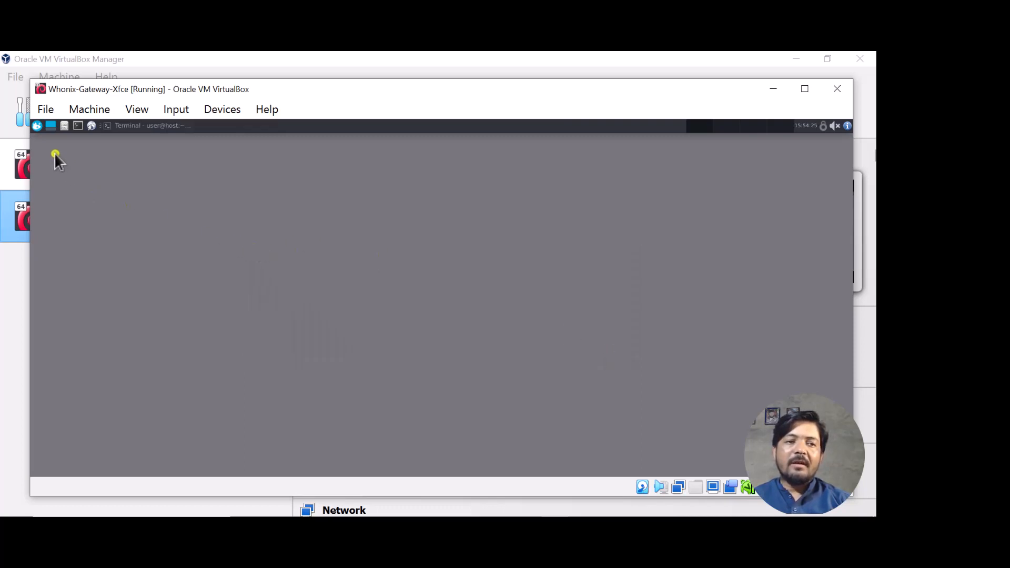
Step: Search the gateway's applications for "tor", open Tor Control panel and view its utilities
left_click(36, 127)
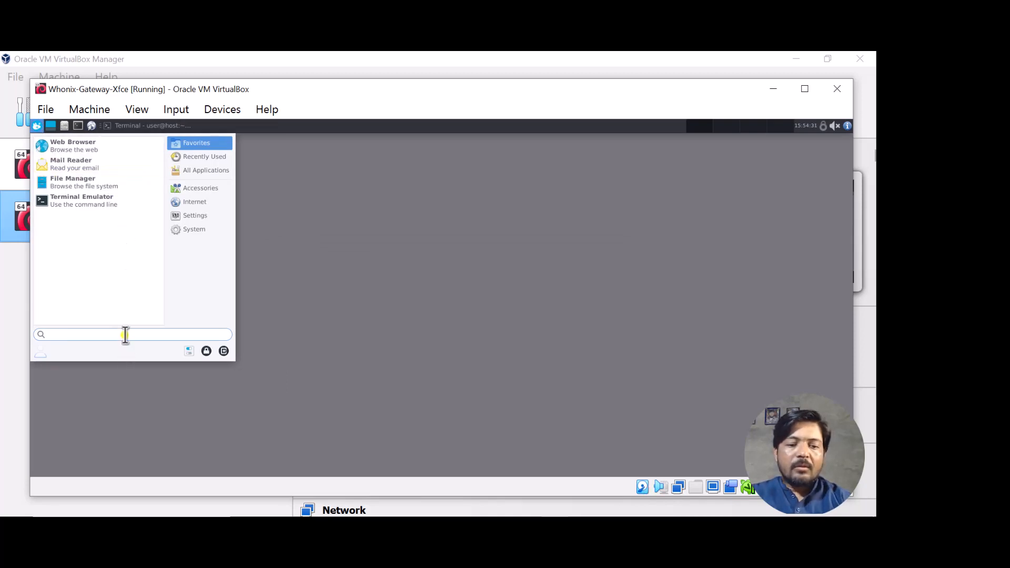
type("tor")
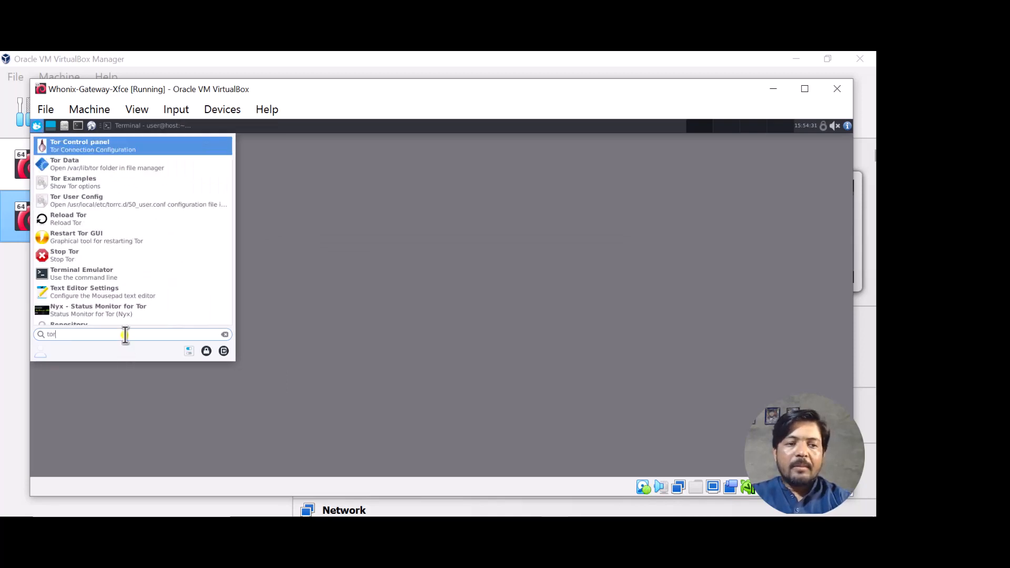
left_click(97, 143)
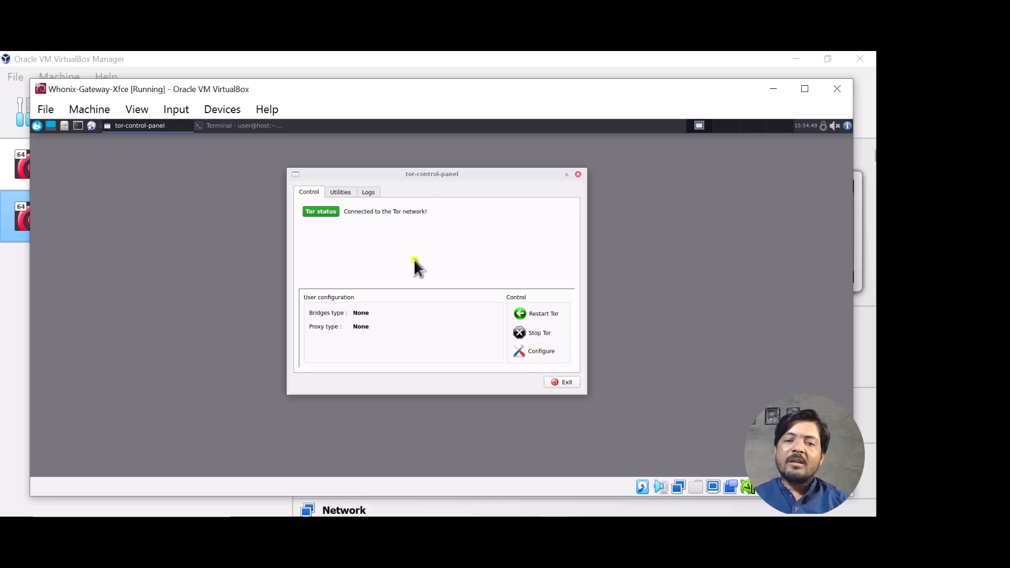
left_click(342, 191)
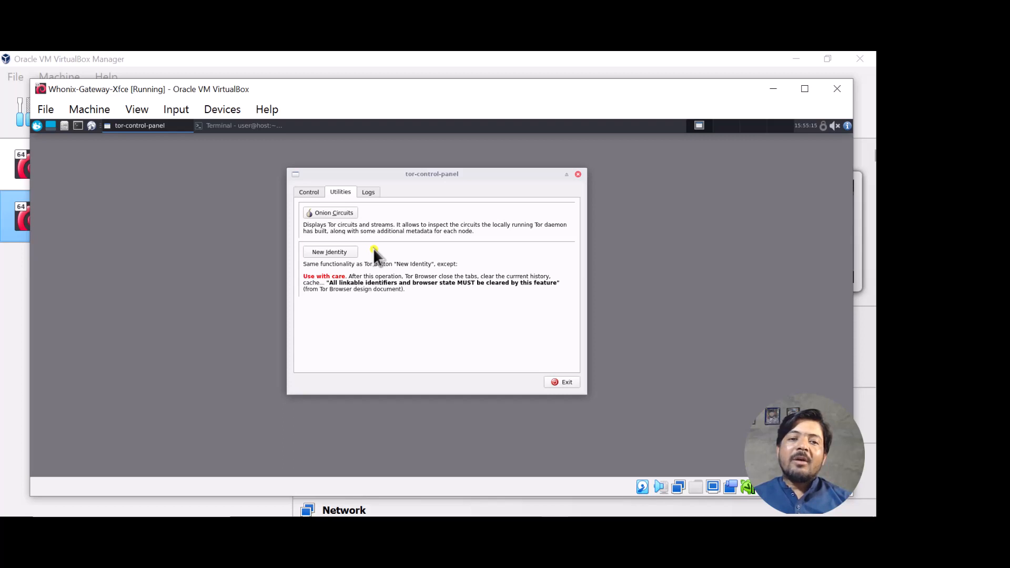
Step: View the Tor log and the Tor connection status, and close Tor Control panel
left_click(369, 193)
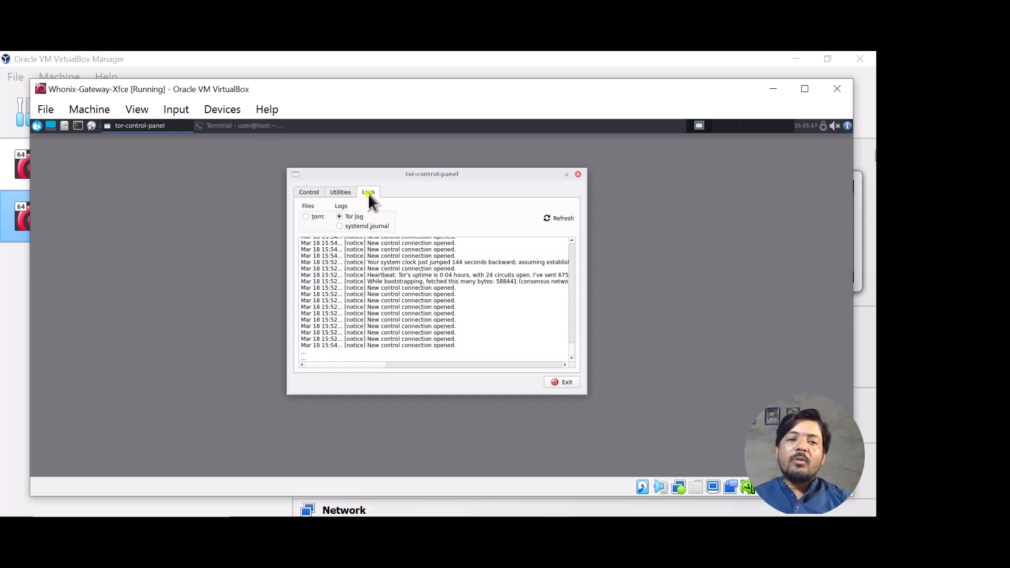
left_click(311, 192)
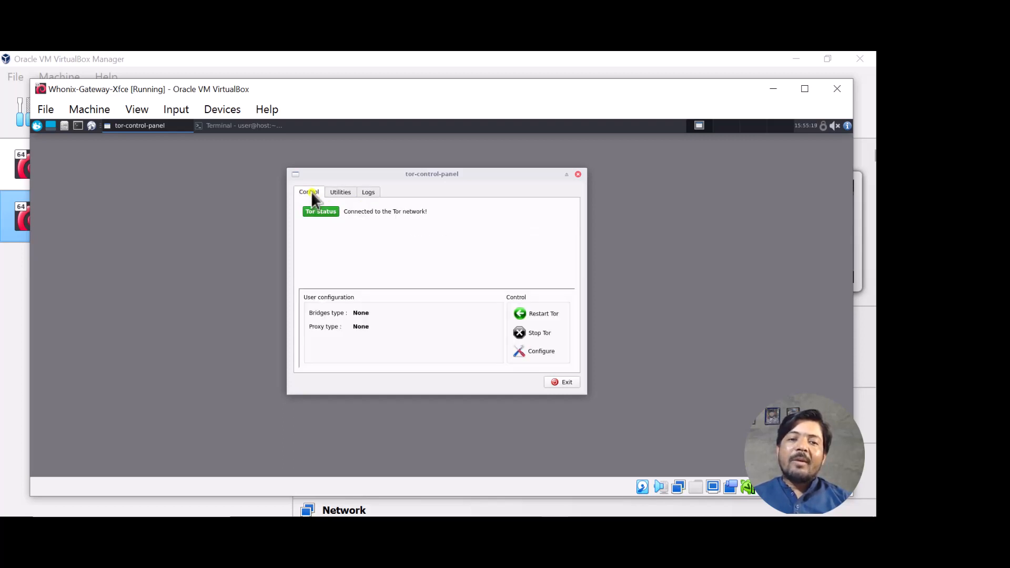
left_click(577, 174)
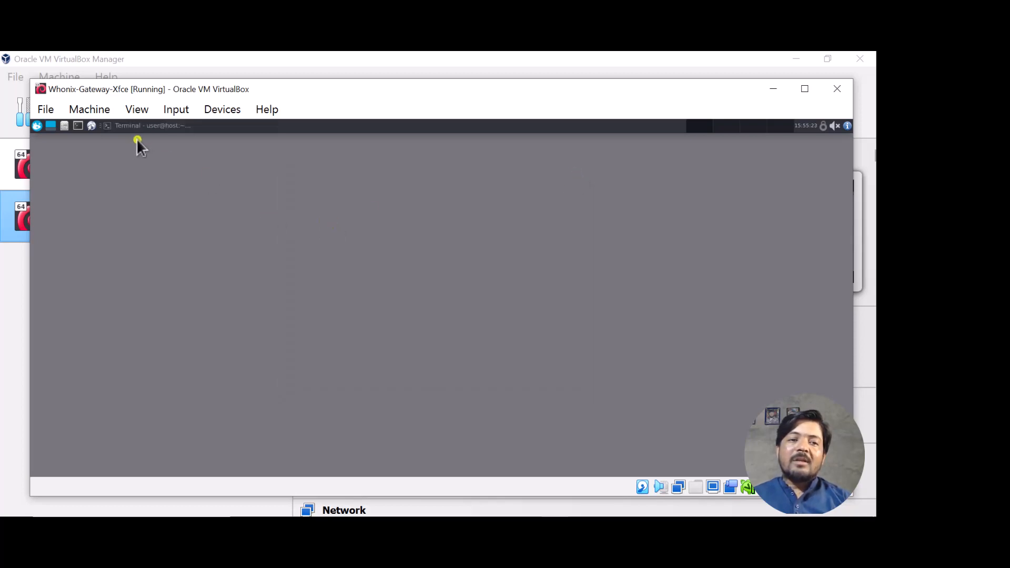
Step: Run ifconfig in the gateway's terminal, copy the eth1 inet address and minimize the terminal
left_click(149, 126)
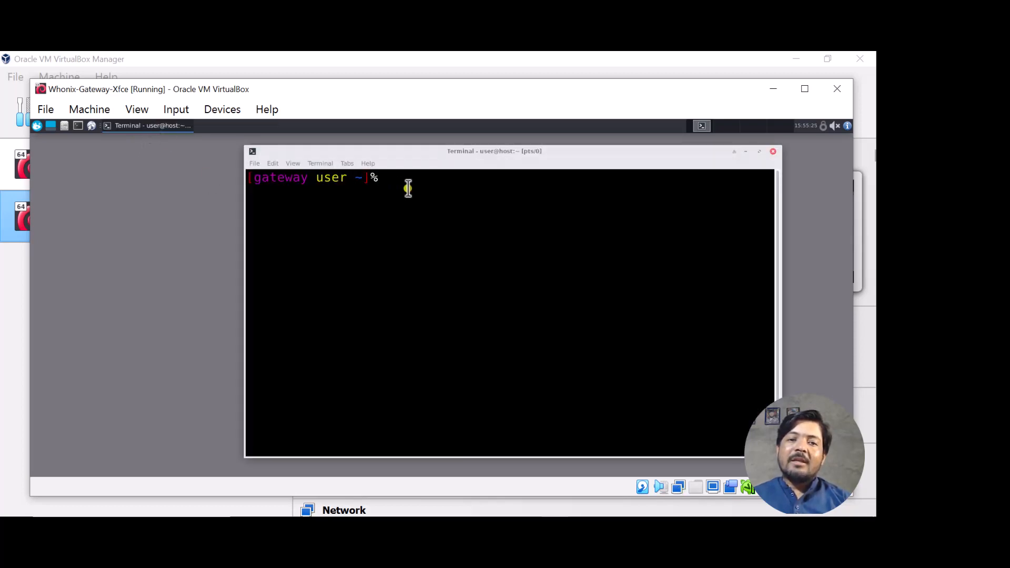
type("ifconfig")
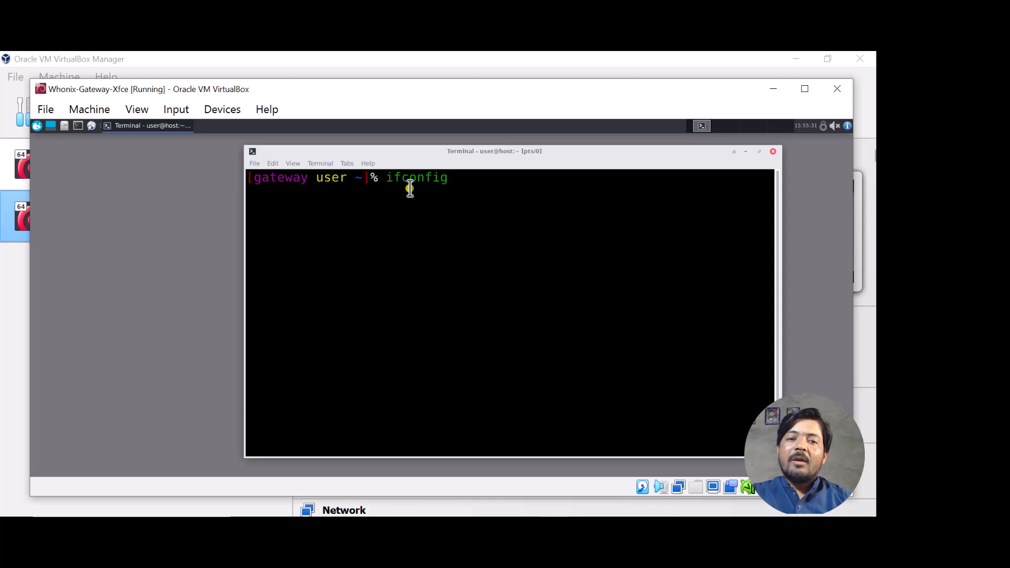
key("Return")
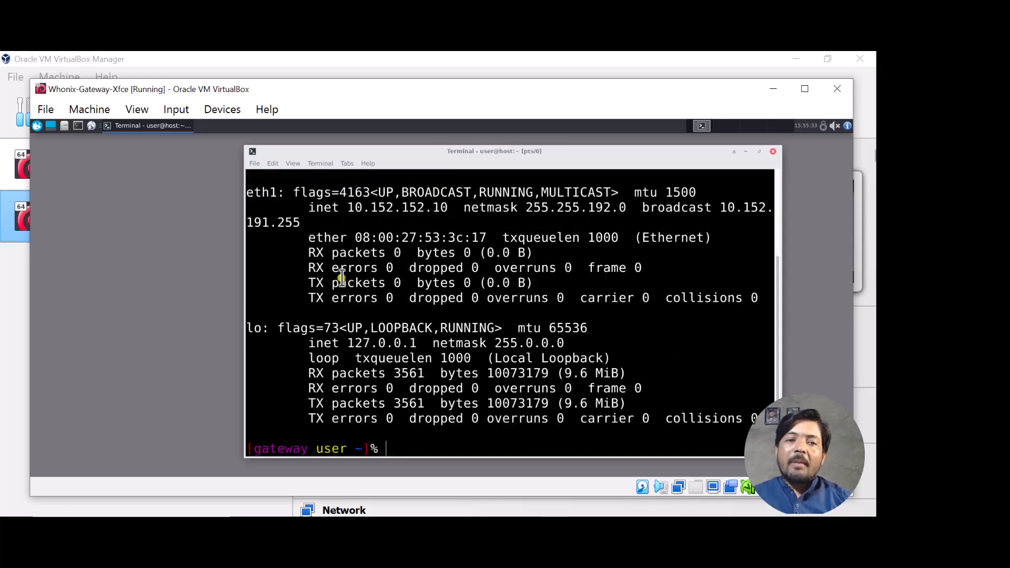
scroll(341, 277, "up", 3)
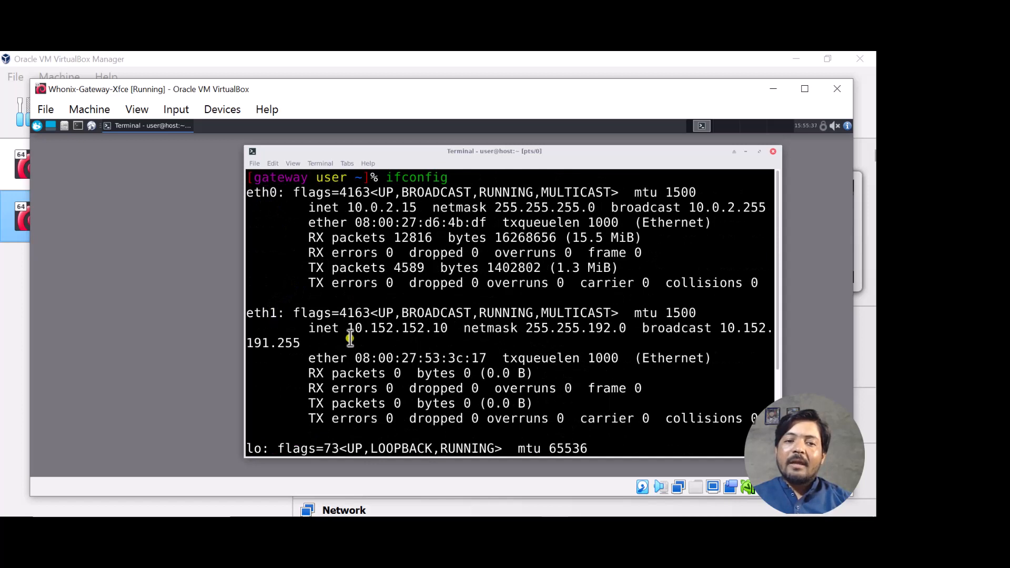
left_click_drag(348, 329, 447, 330)
right_click(417, 327)
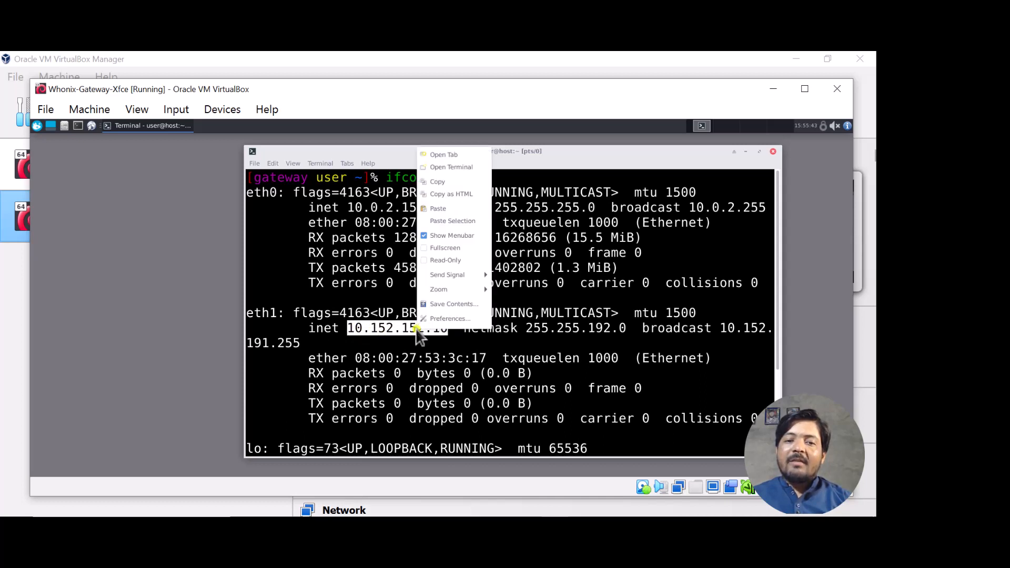
left_click(443, 182)
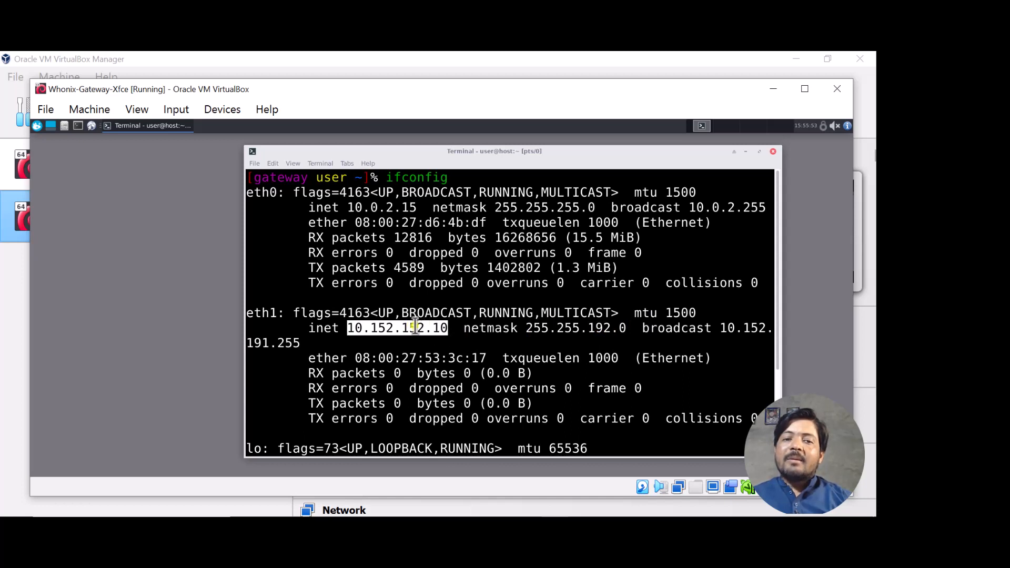
left_click(745, 151)
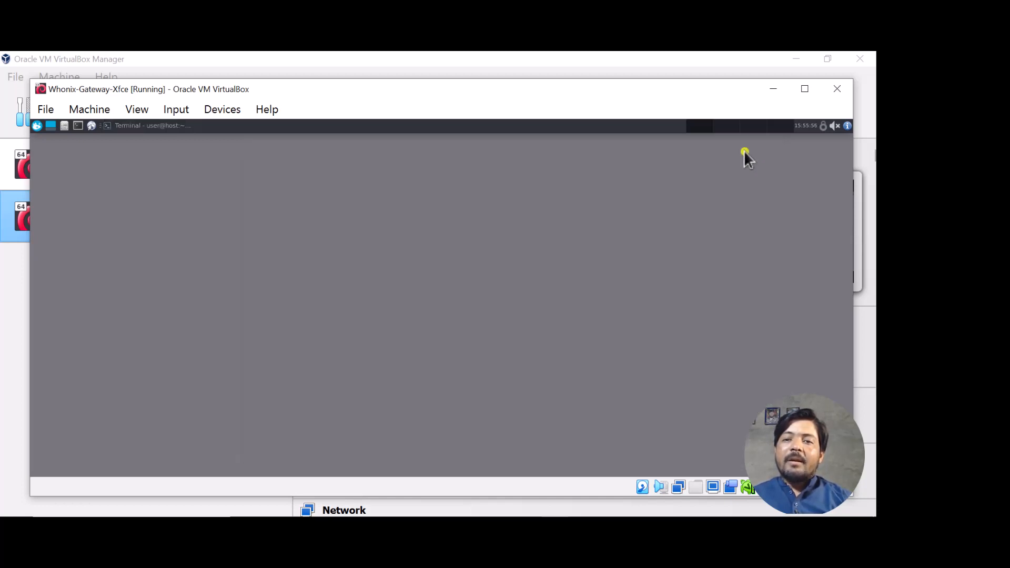
Step: In the Kali machine's settings, attach network Adapter 1 to the internal network Whonix
left_click(773, 90)
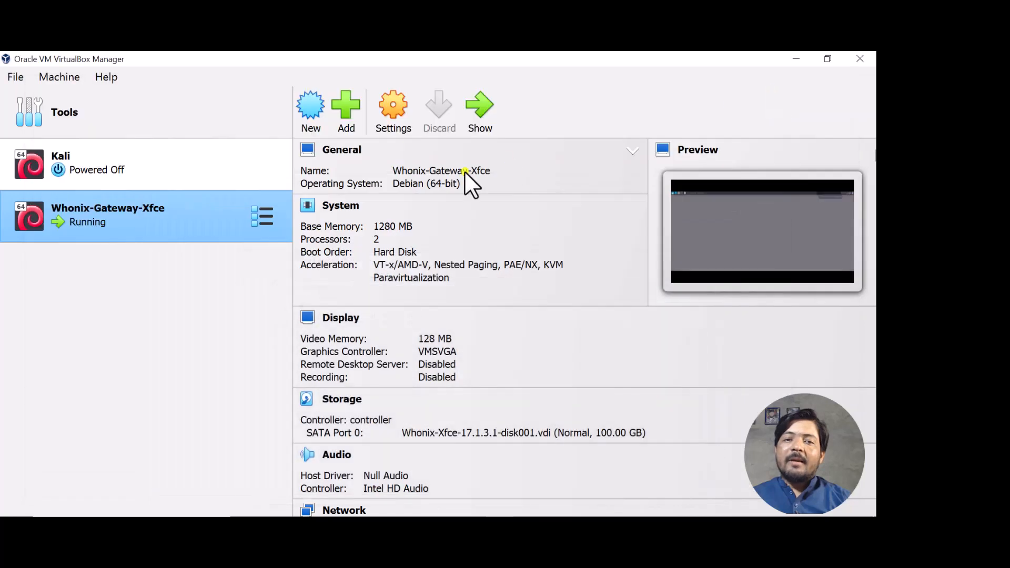
left_click(150, 172)
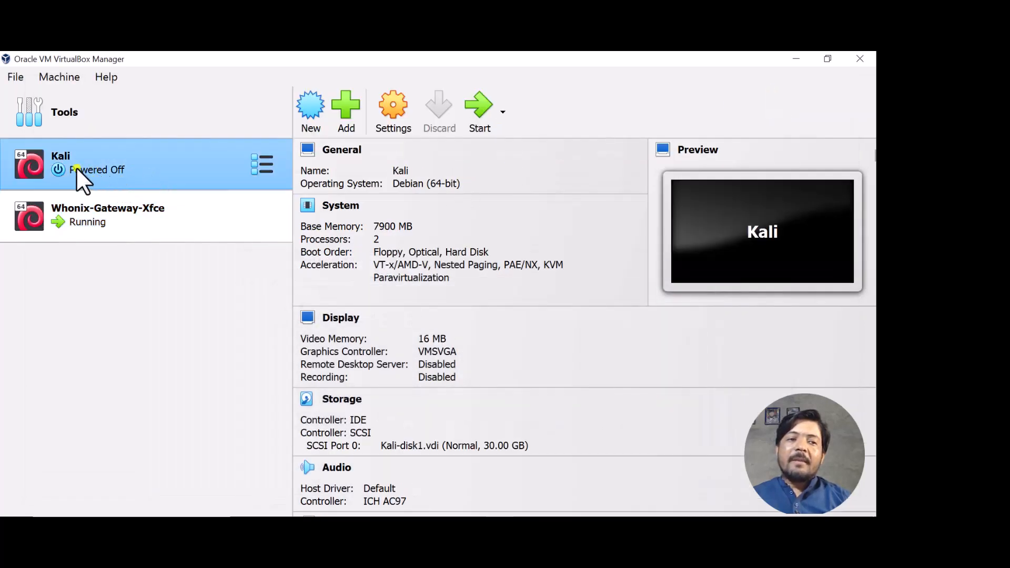
left_click(385, 111)
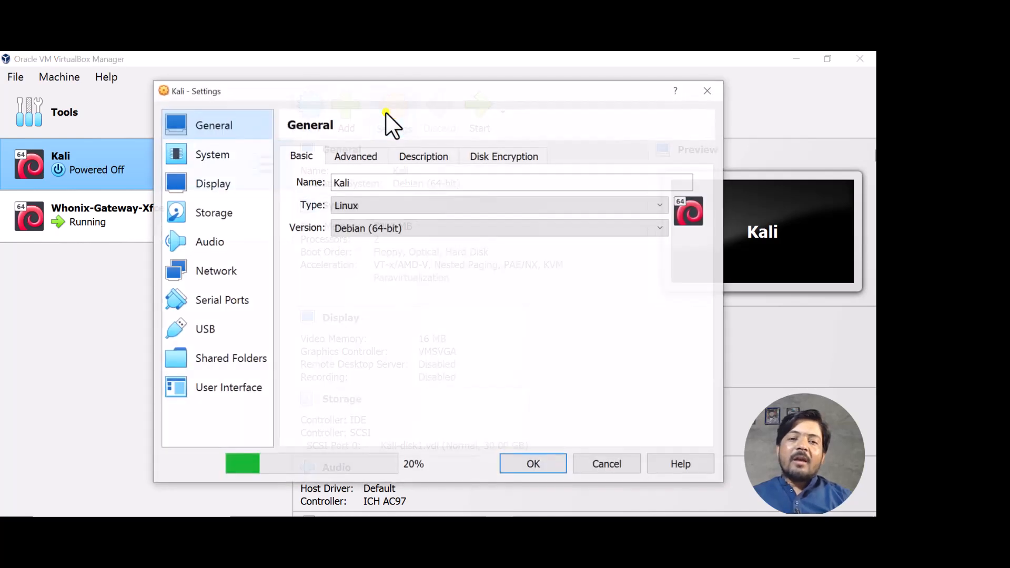
left_click(222, 270)
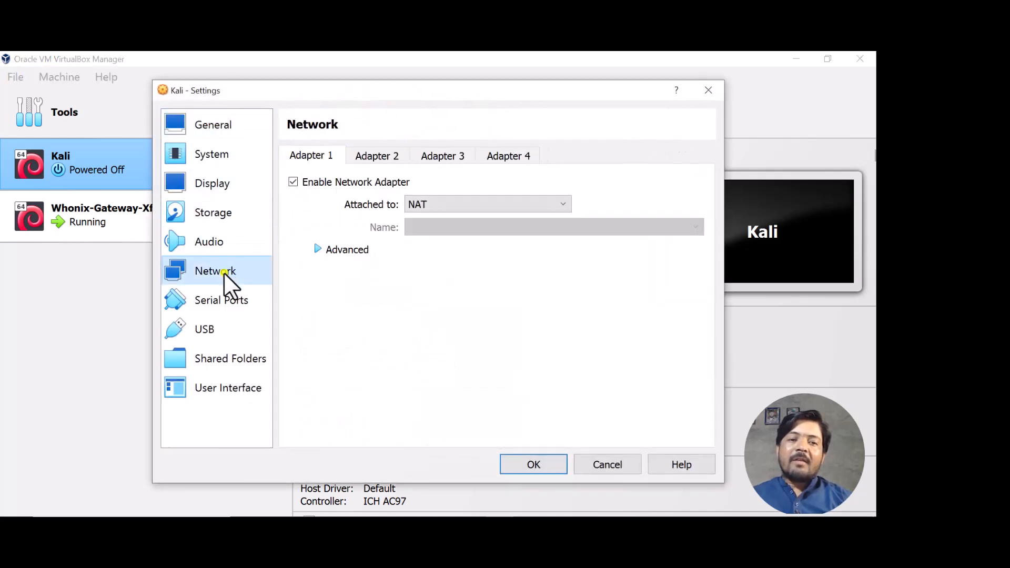
left_click(428, 202)
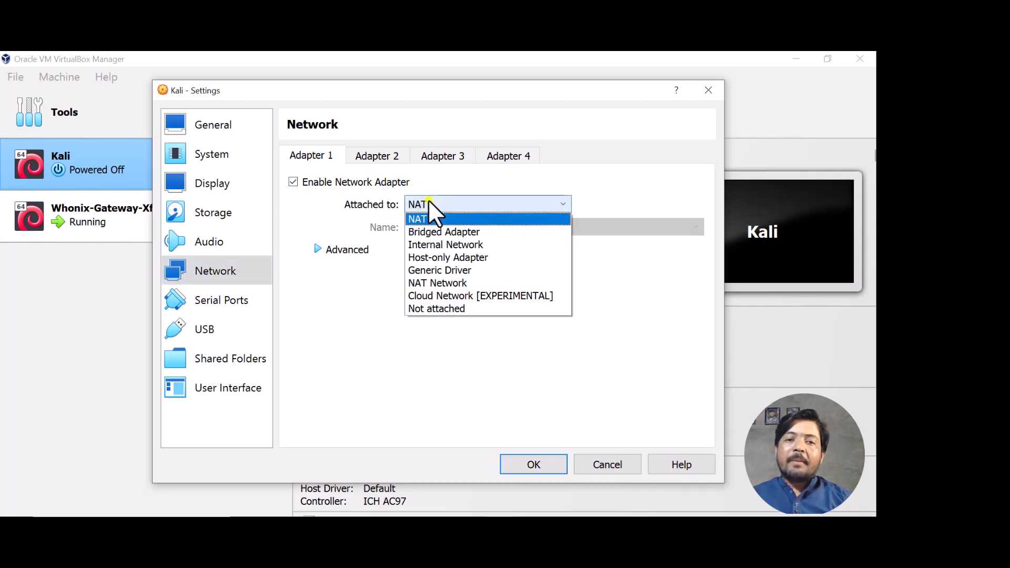
left_click(435, 243)
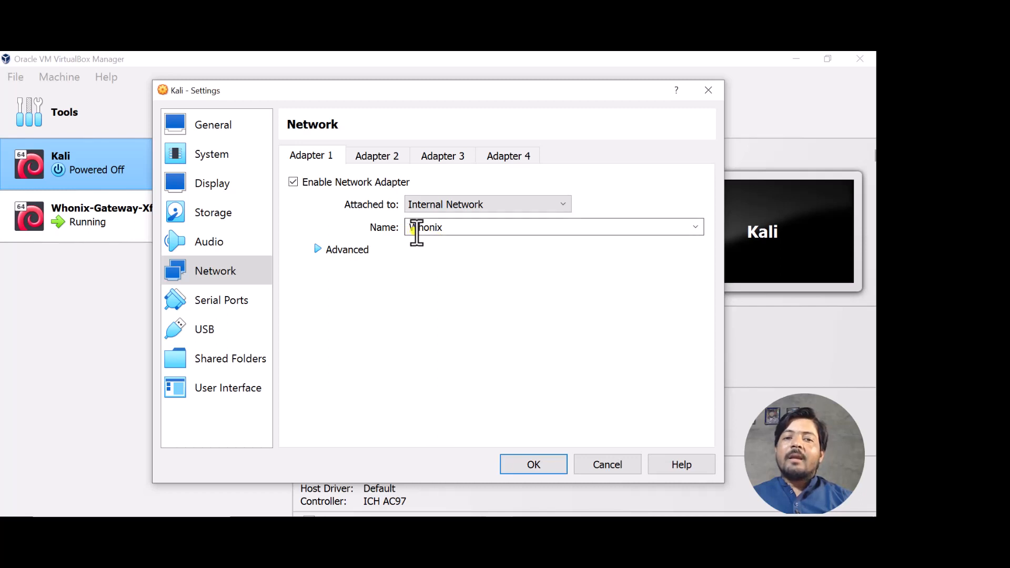
left_click(695, 227)
left_click(695, 226)
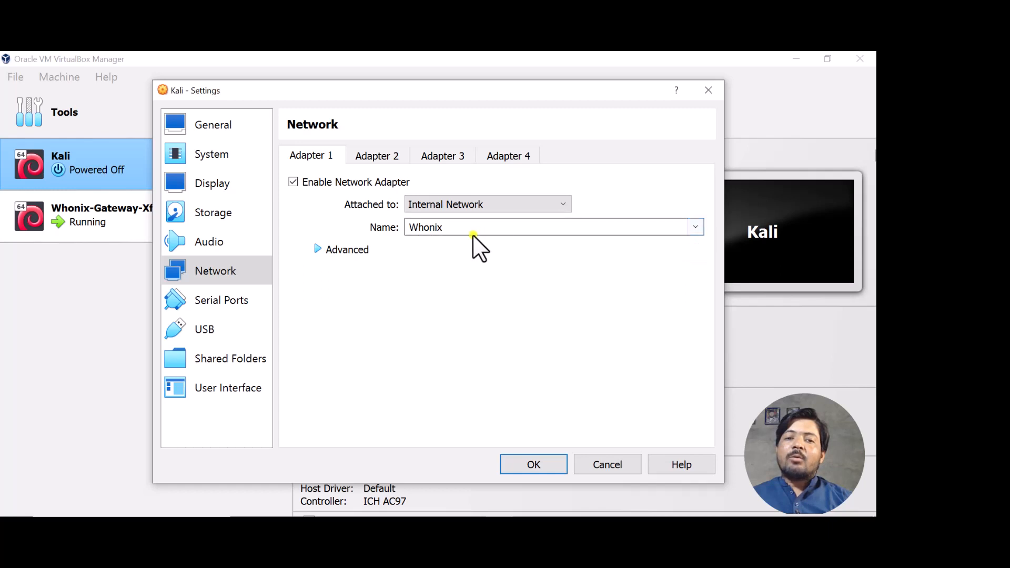
left_click(532, 460)
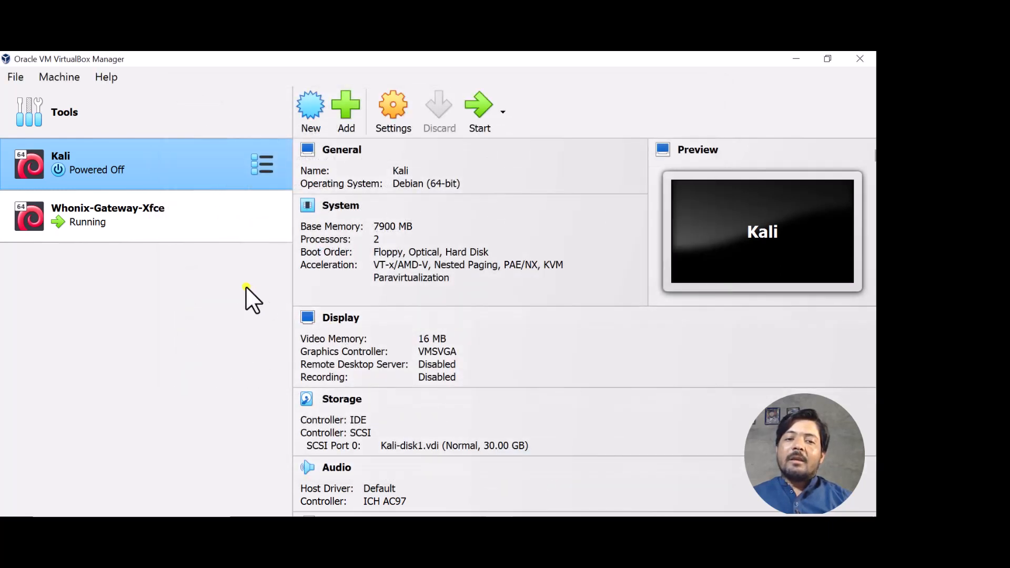
Step: Start the Kali machine and set the IPv4 method of its Wired connection 1 to Manual
left_click(478, 120)
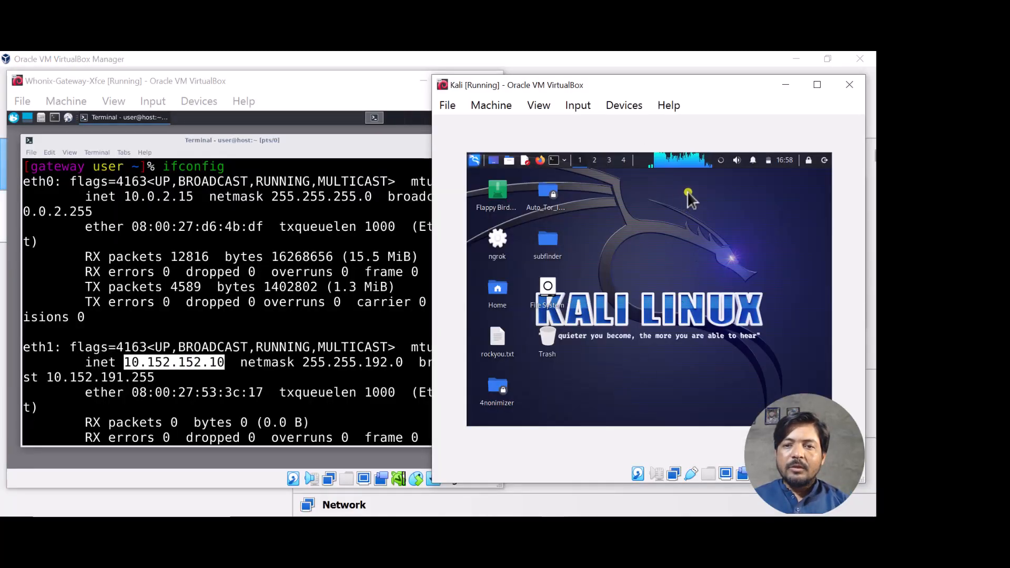
left_click(721, 161)
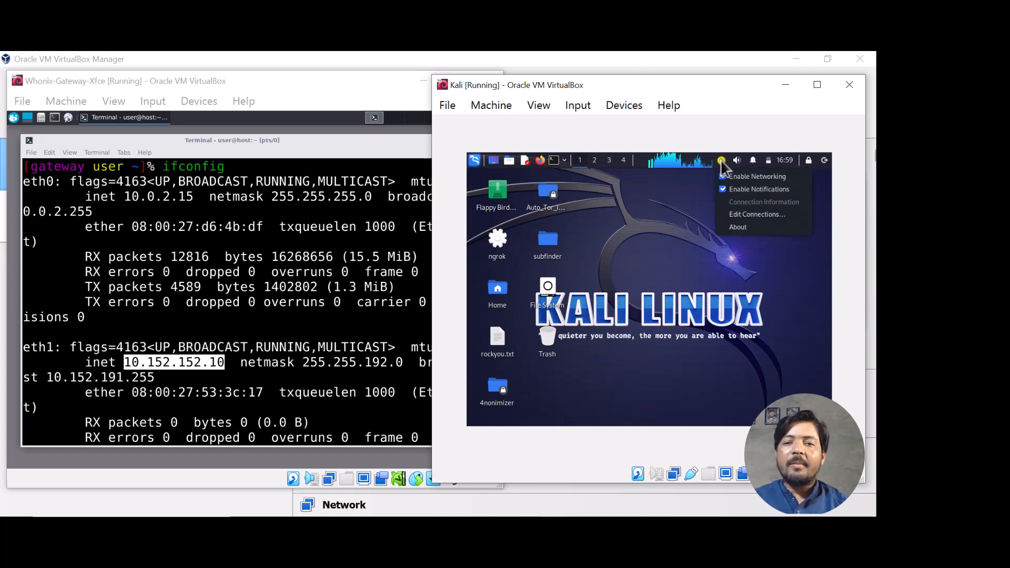
left_click(737, 215)
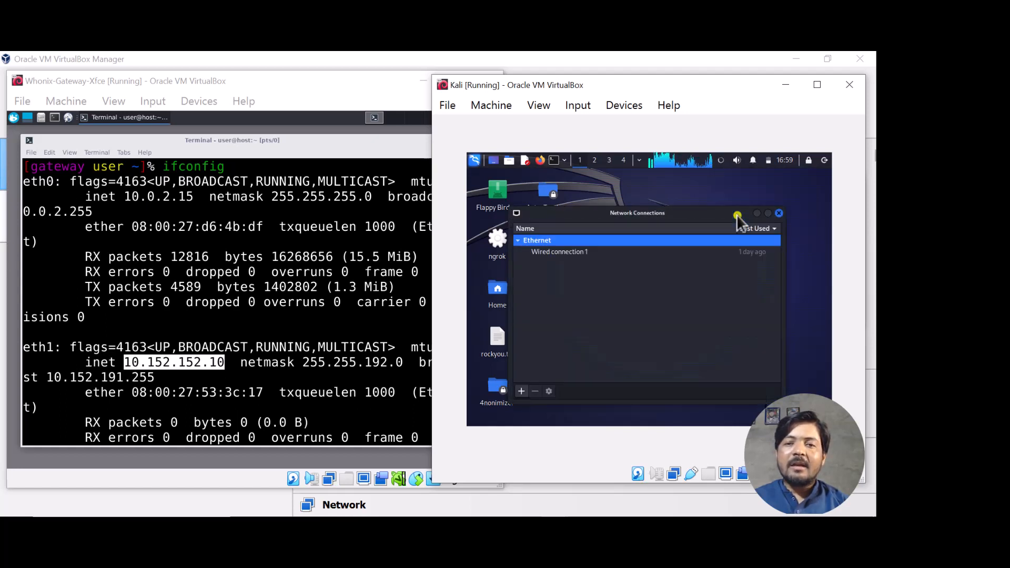
left_click(617, 253)
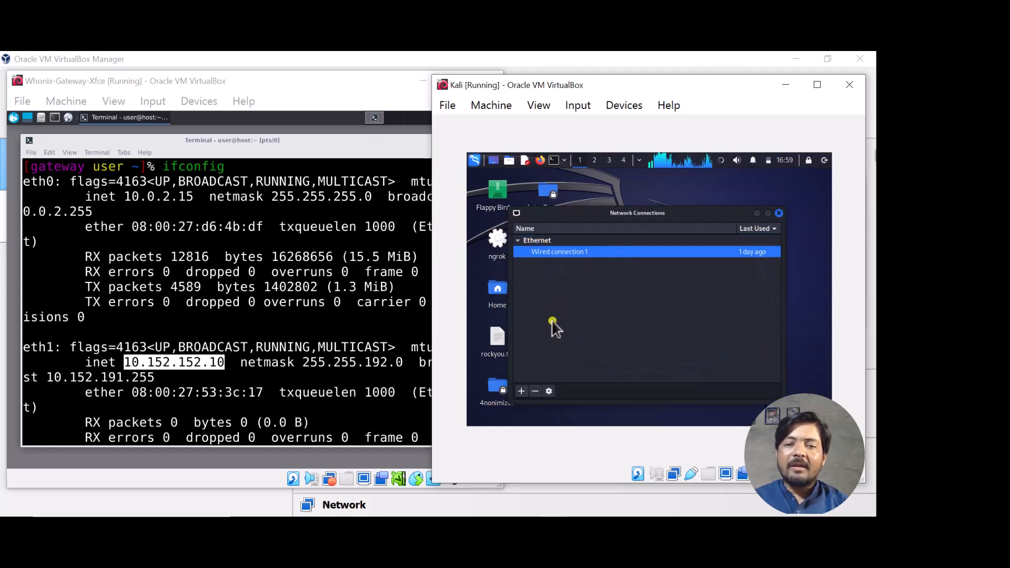
left_click(550, 392)
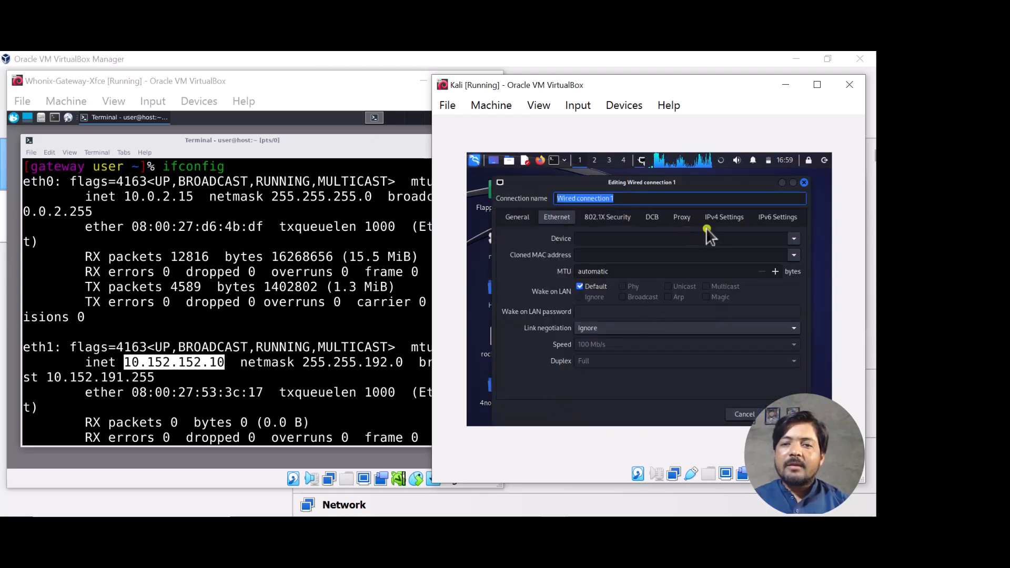
left_click(725, 218)
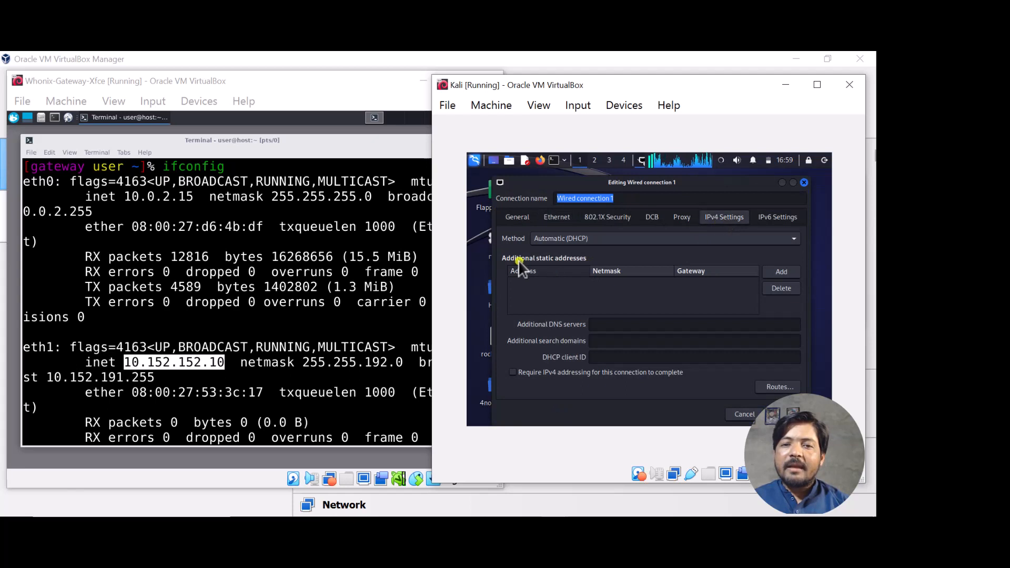
left_click(584, 240)
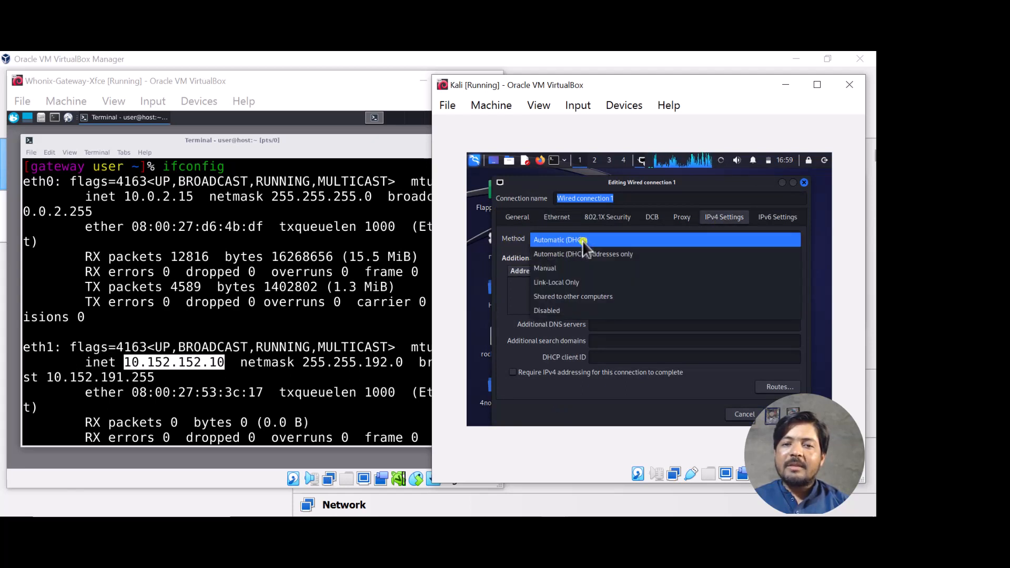
key("Escape")
left_click(583, 269)
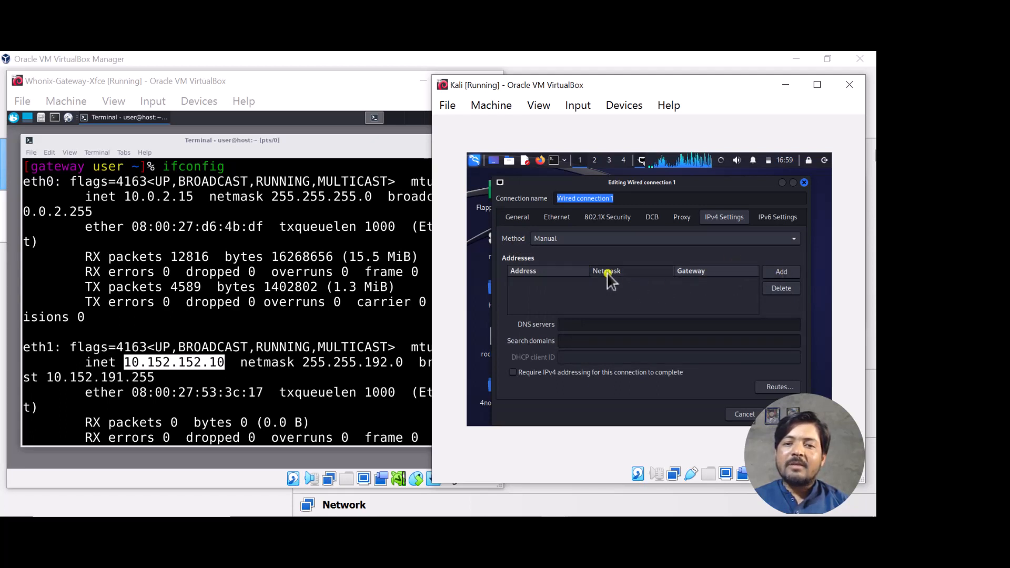
Step: Add a static IPv4 address entry to the wired connection with 10.152.152.10 as its gateway
left_click(780, 271)
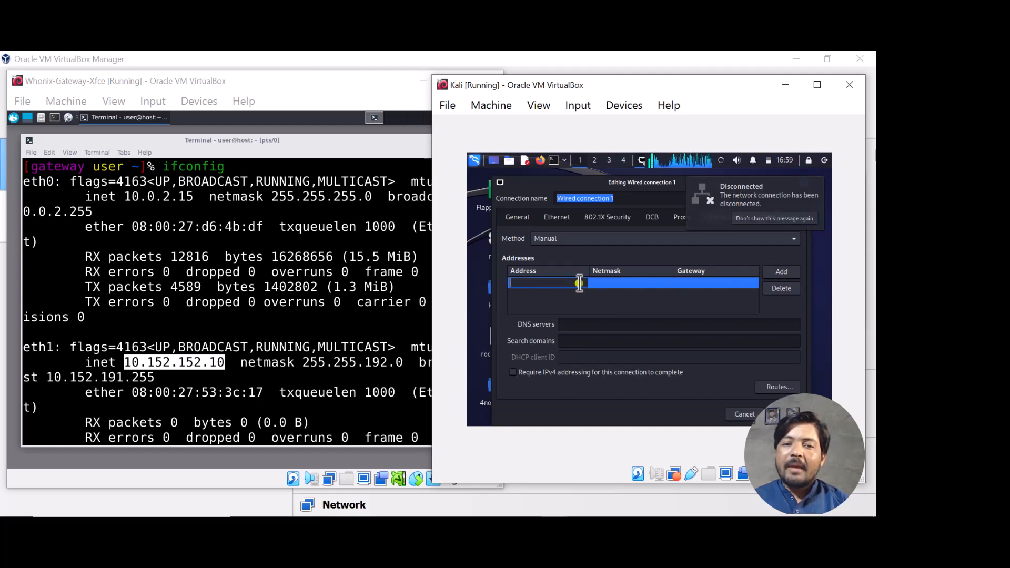
left_click(717, 283)
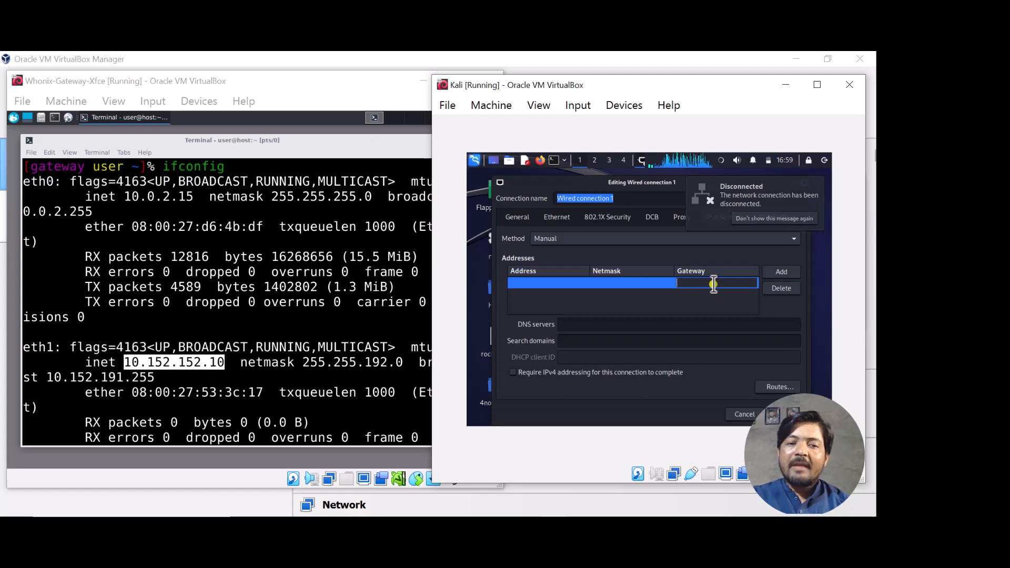
type("1")
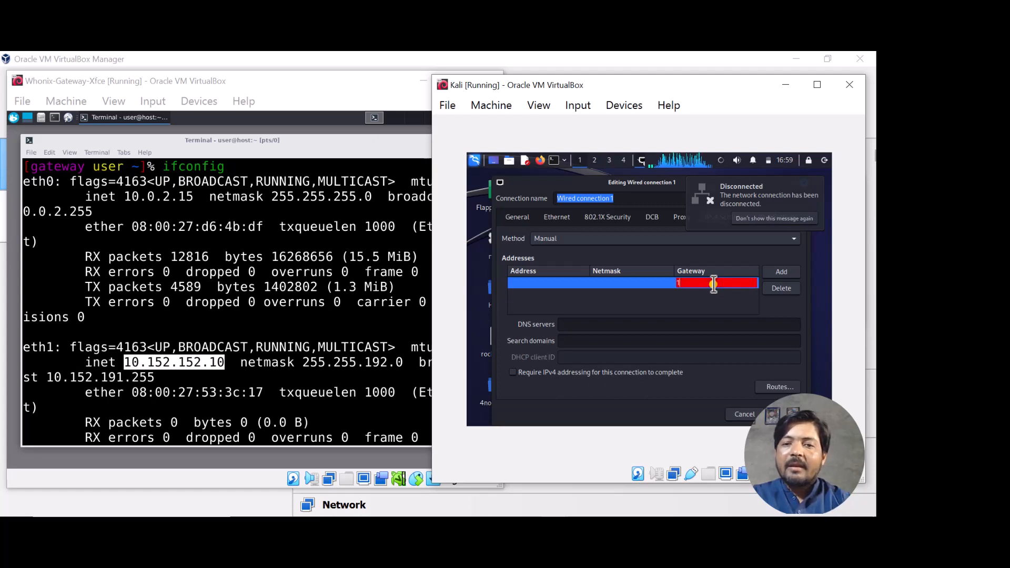
type("0")
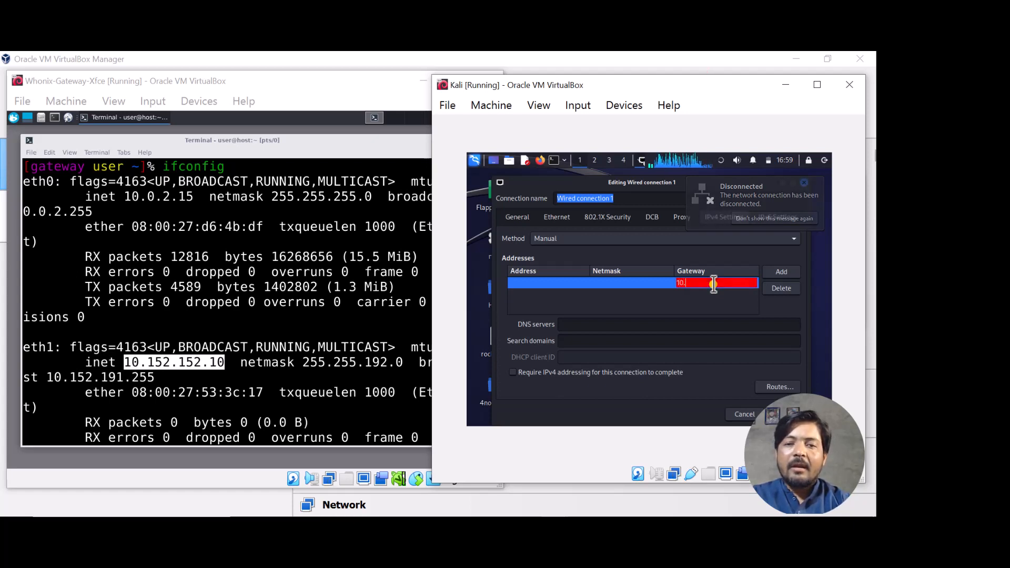
type(".15")
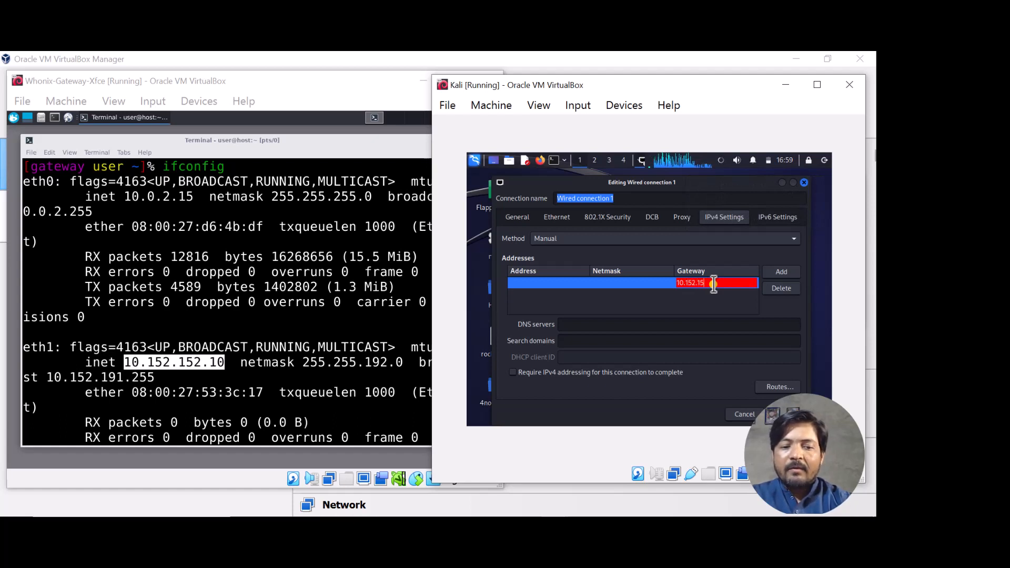
type("2.152.")
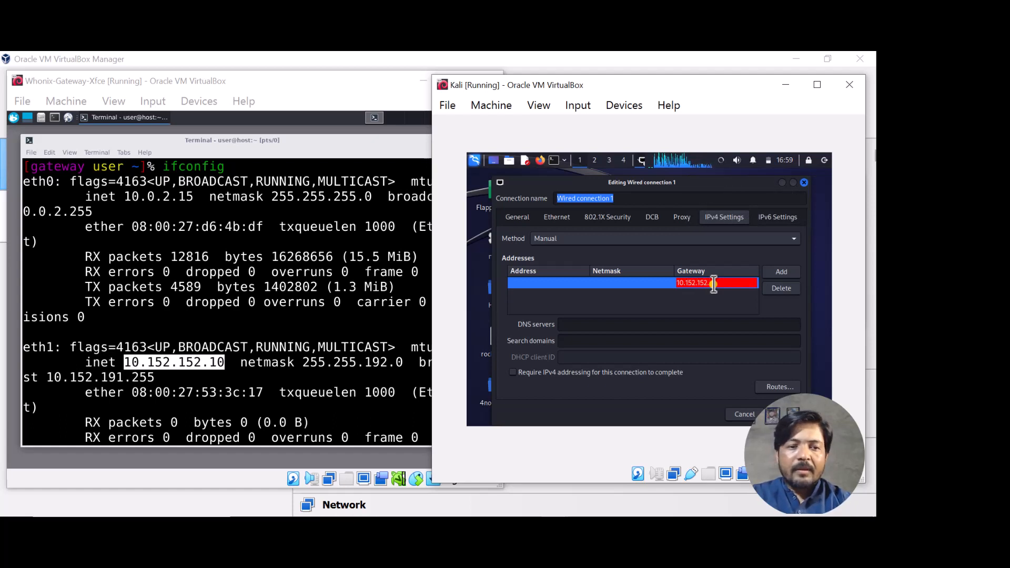
type("10")
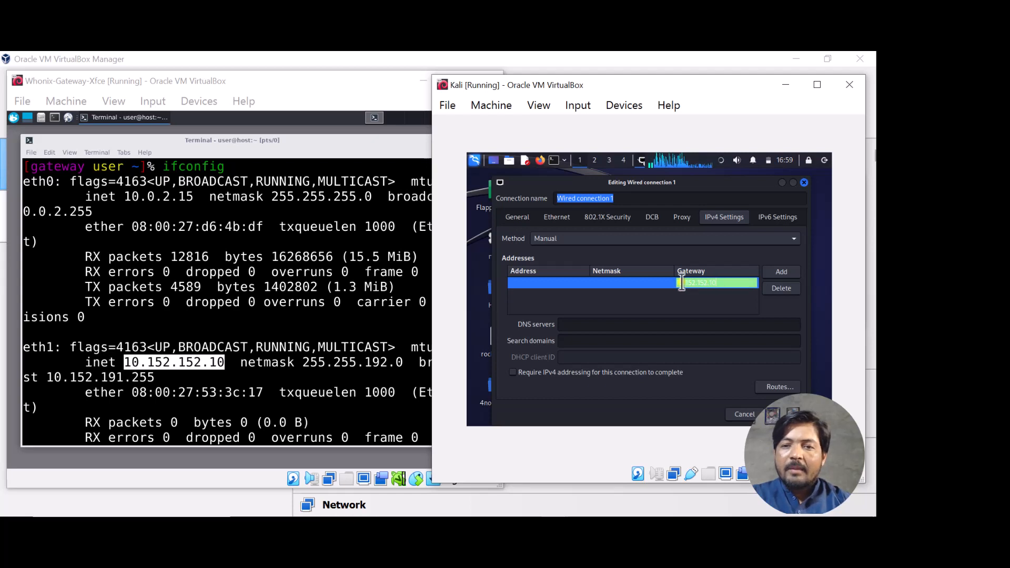
Step: Fill in the static IPv4 entry with netmask 255.255.192.0 and address 10.152.152.11
left_click(652, 284)
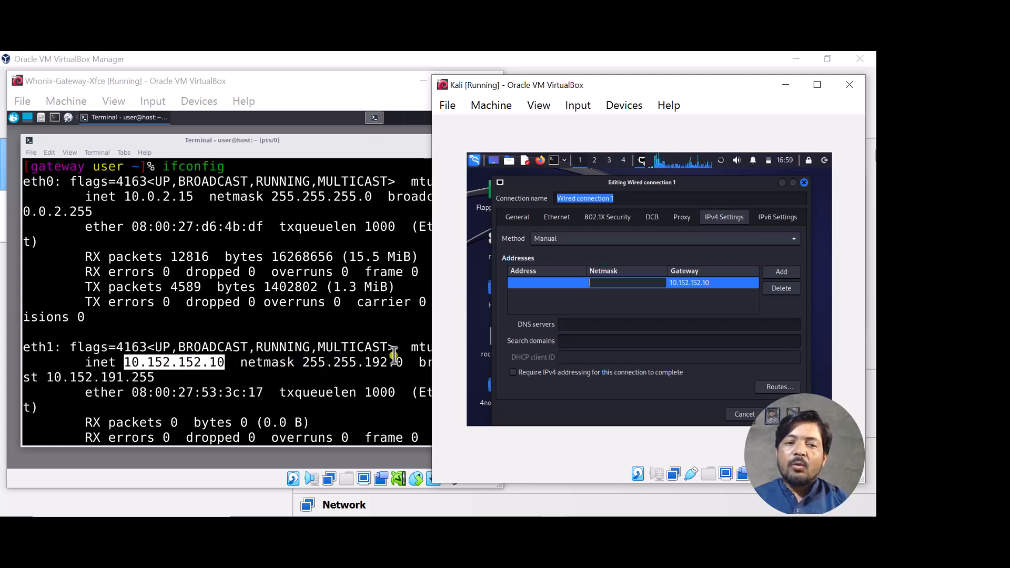
type("255.255.1")
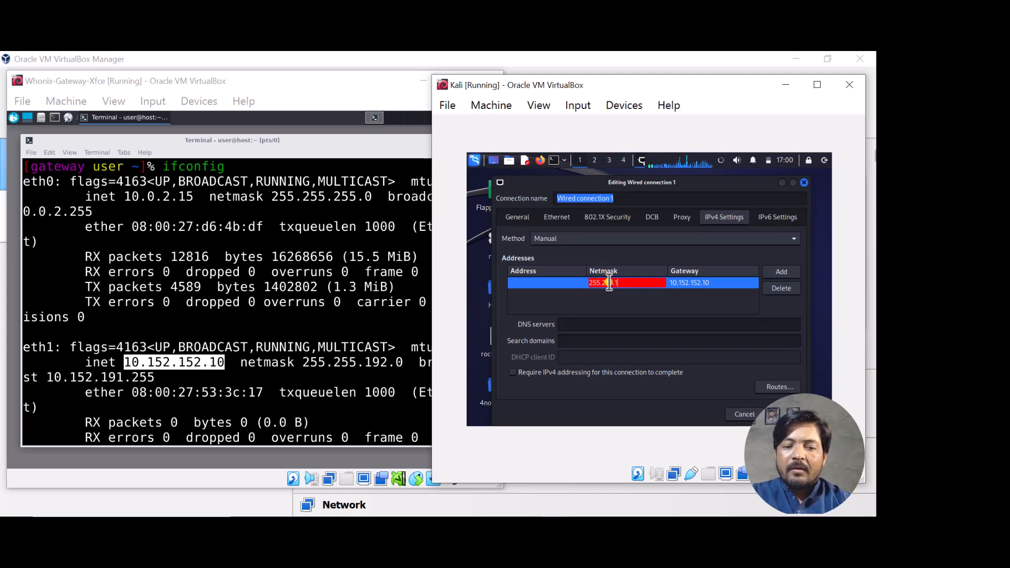
type("92.")
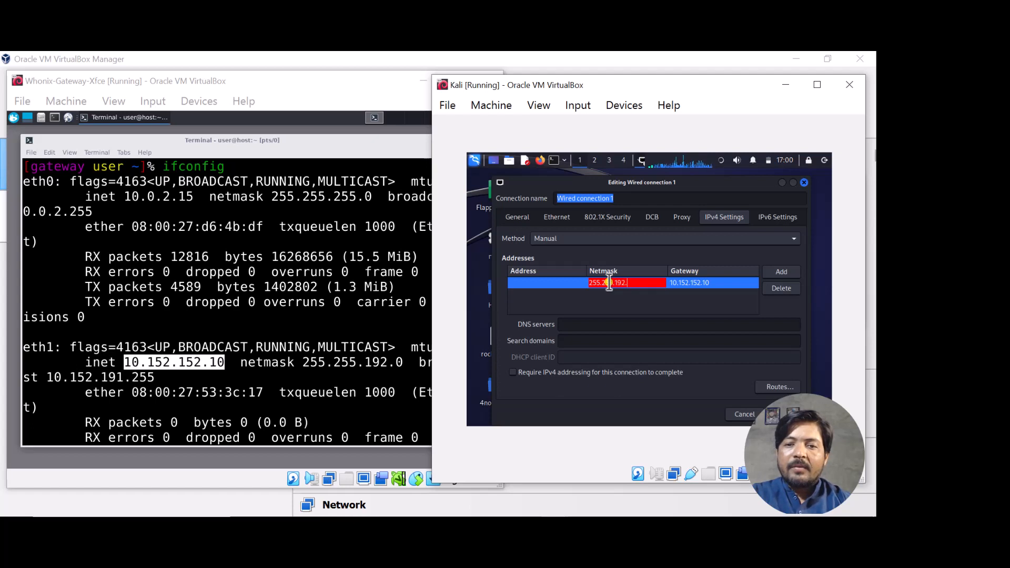
type("0")
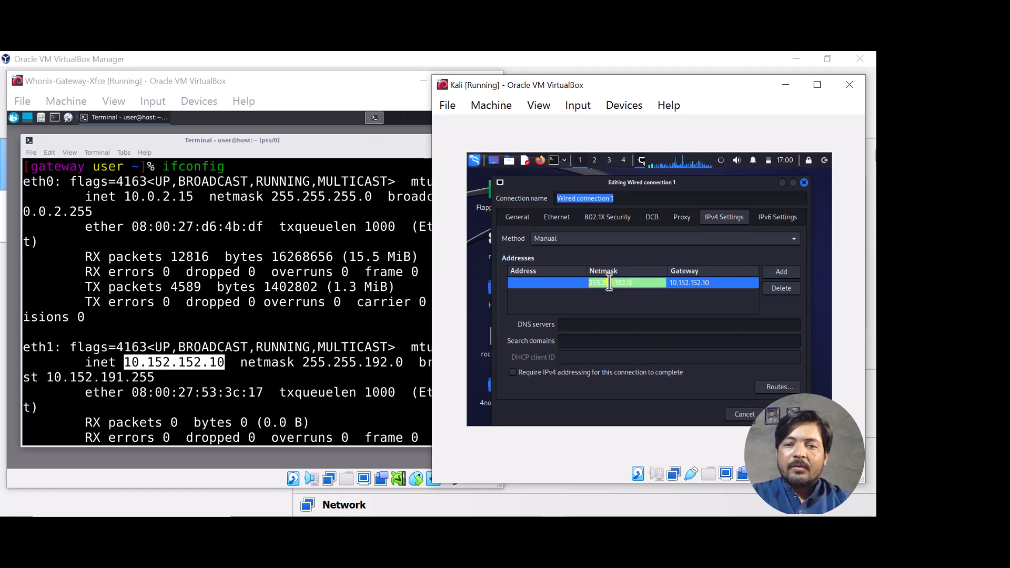
left_click(553, 284)
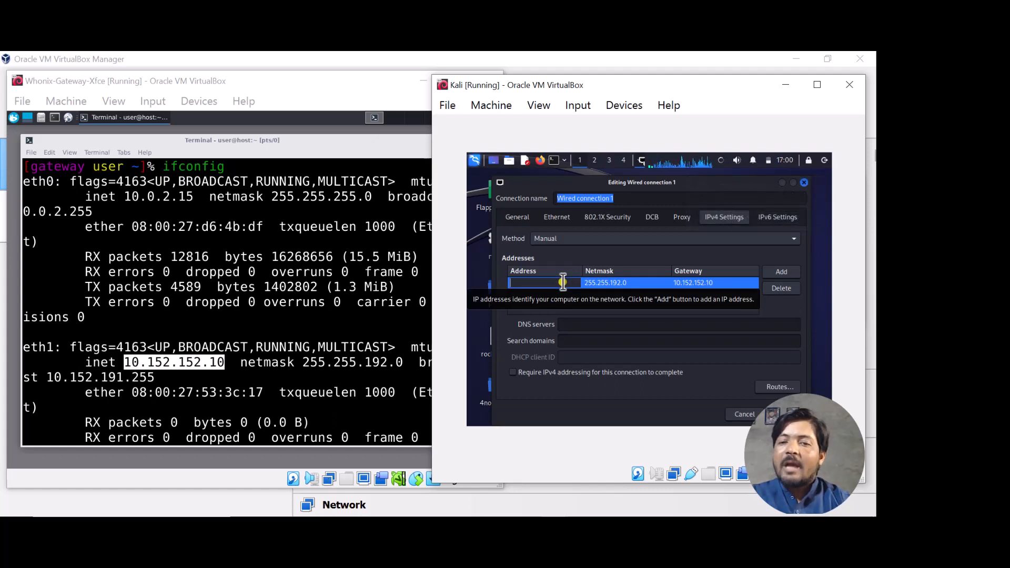
type("10.152.")
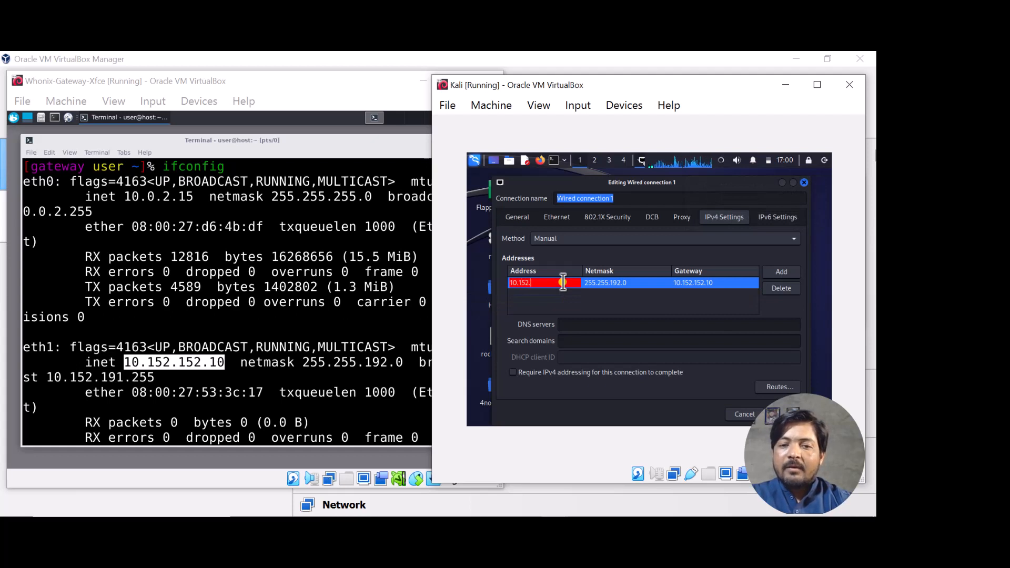
type("152.11")
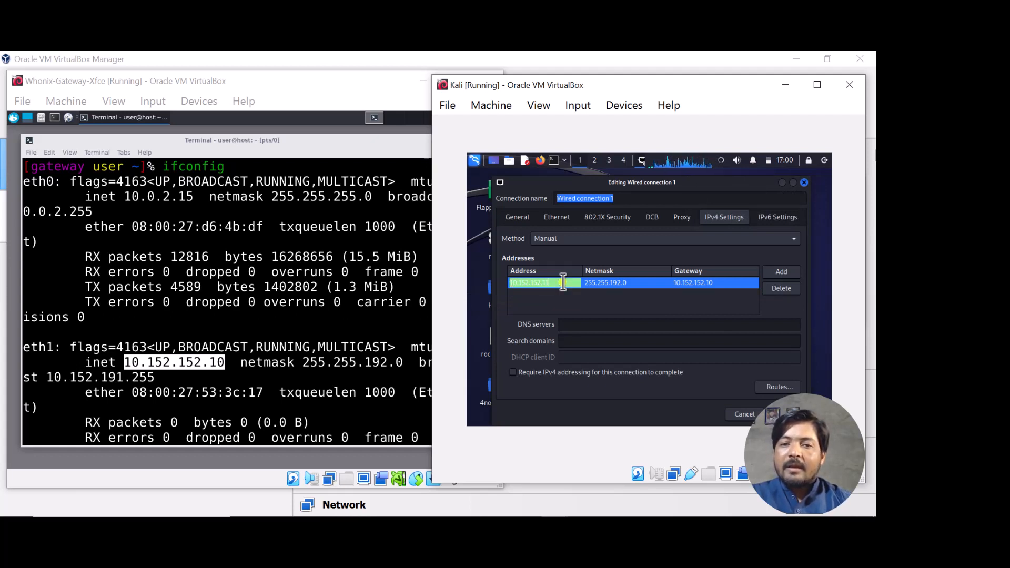
Step: Set the wired connection's DNS server to 10.152.152.10, save it and close Network Connections
left_click(581, 325)
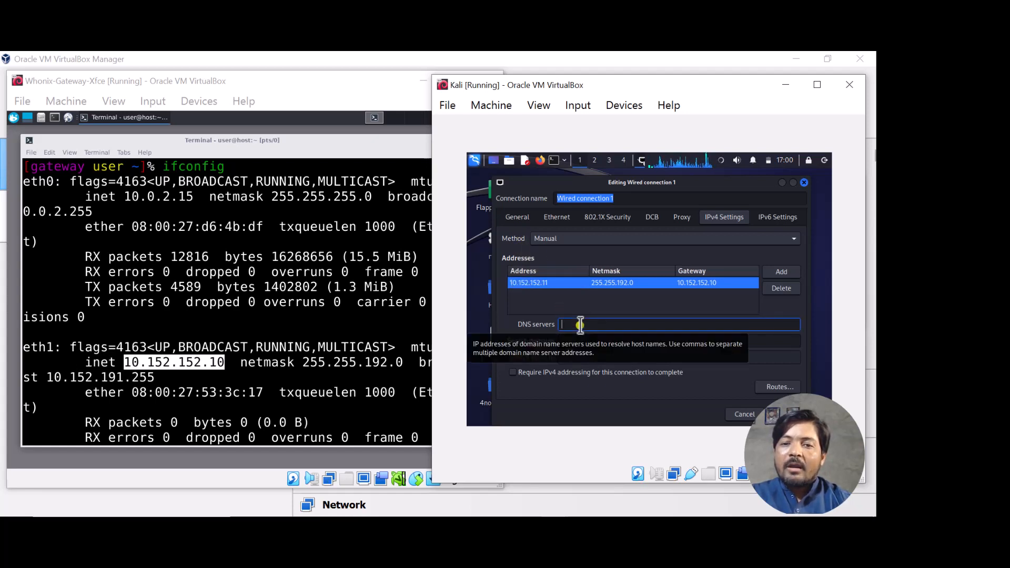
type("10")
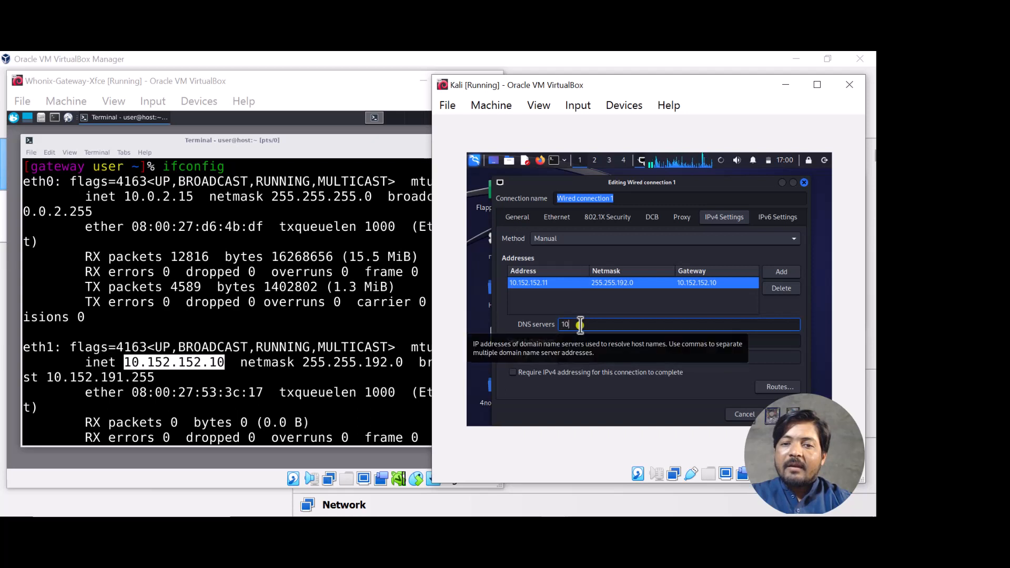
type(".15")
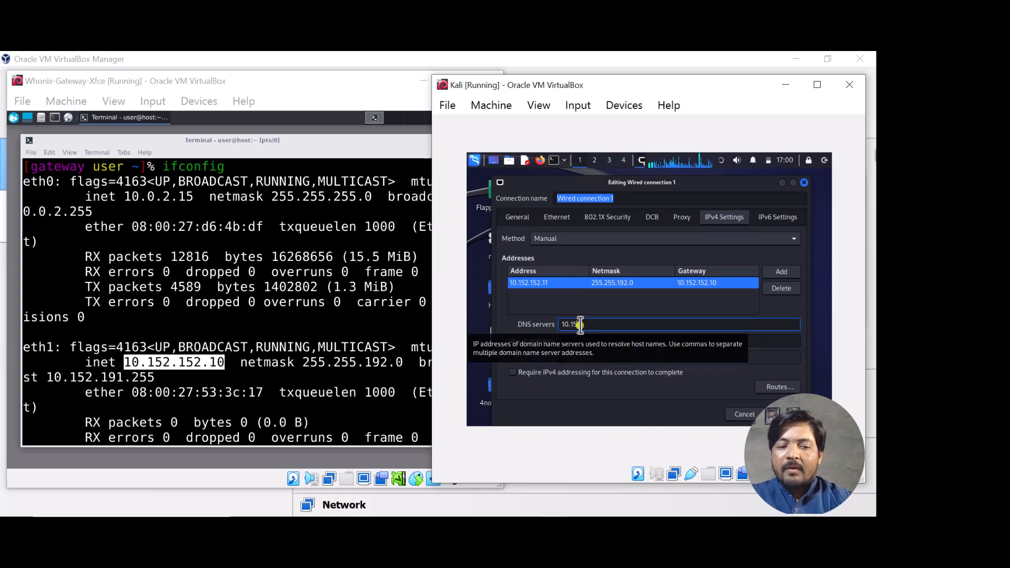
type("2.15")
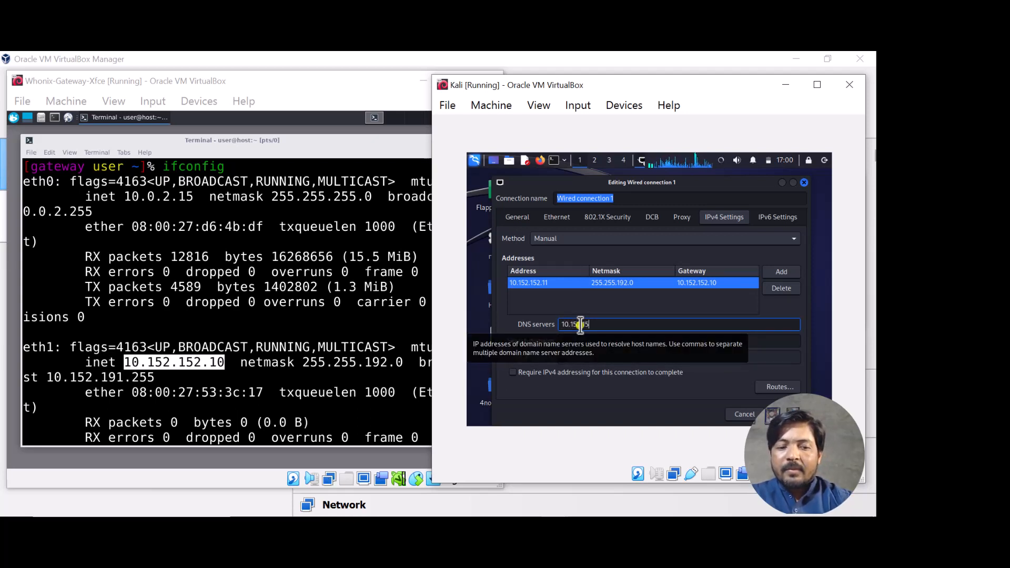
type("2.10")
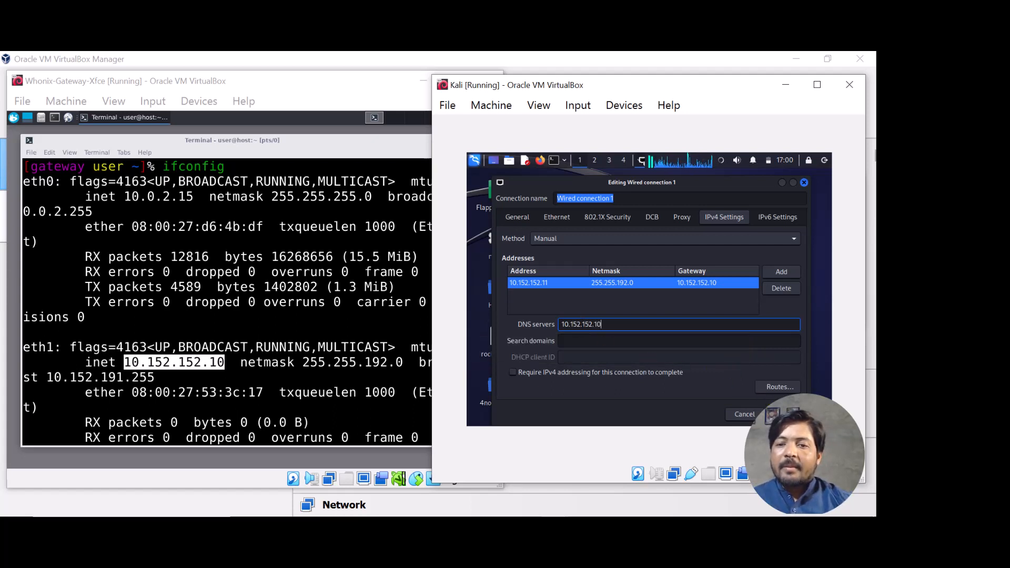
left_click(784, 414)
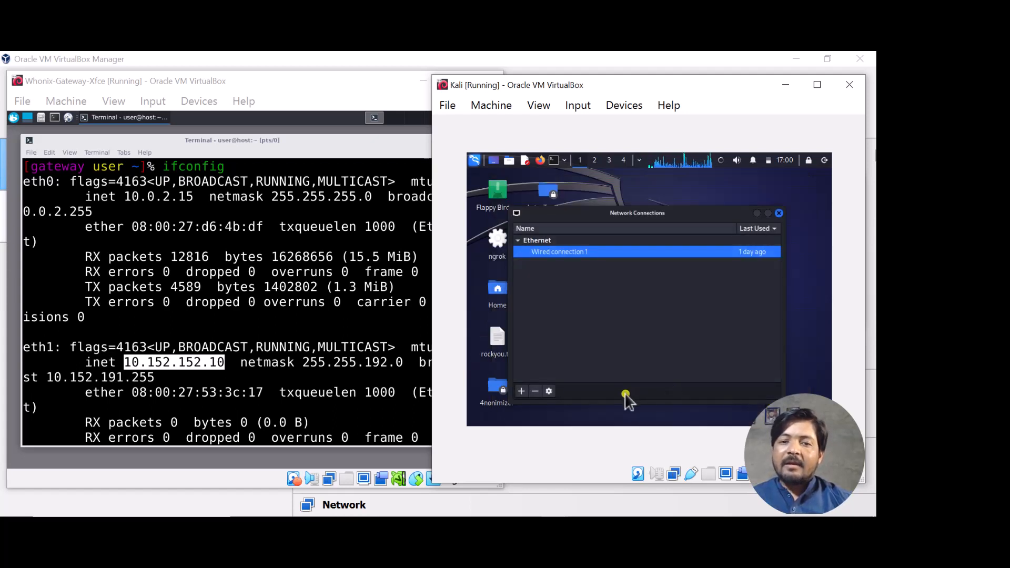
left_click(778, 213)
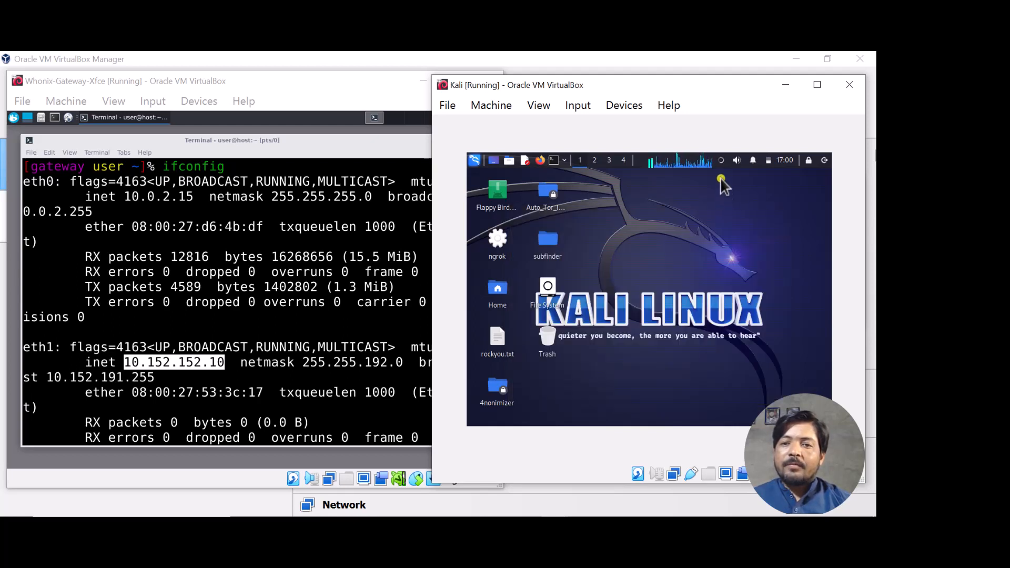
Step: Connect the Kali machine to the network through Wired connection 1
left_click(721, 162)
left_click(725, 201)
left_click(723, 162)
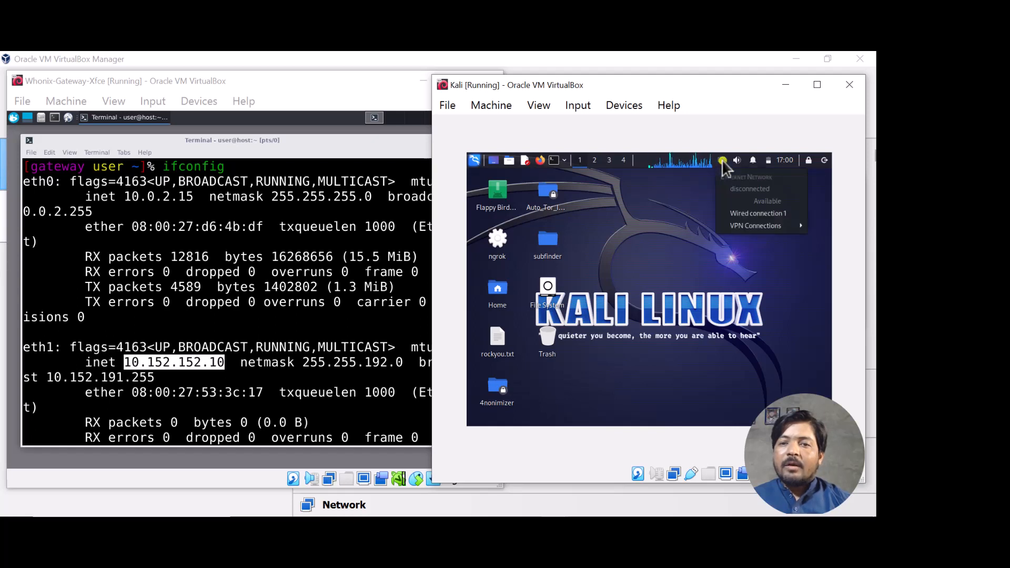
left_click(750, 213)
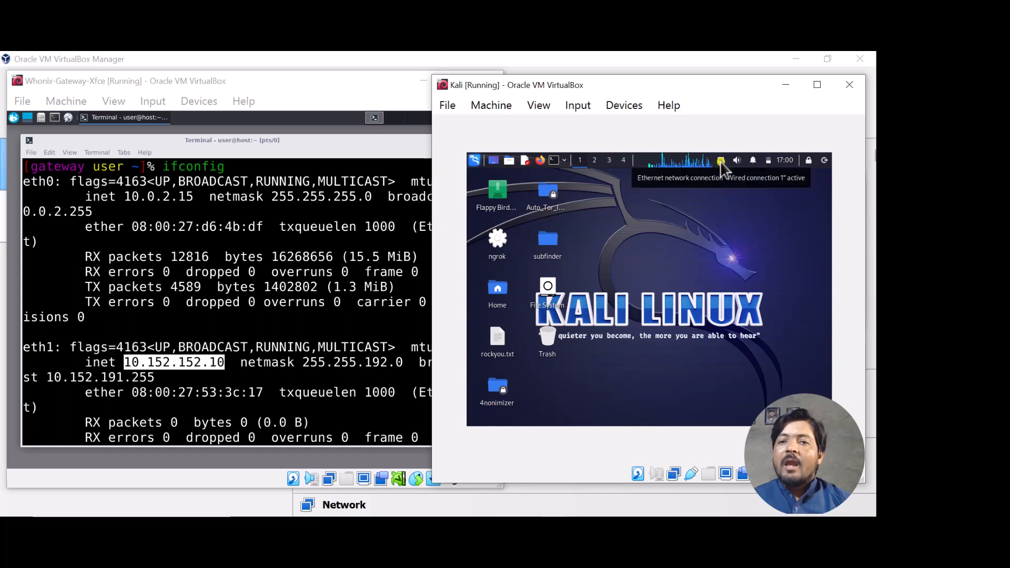
Step: Open Firefox in the Kali machine and load check.torproject.org in a fresh tab to check for Tor use
left_click(540, 160)
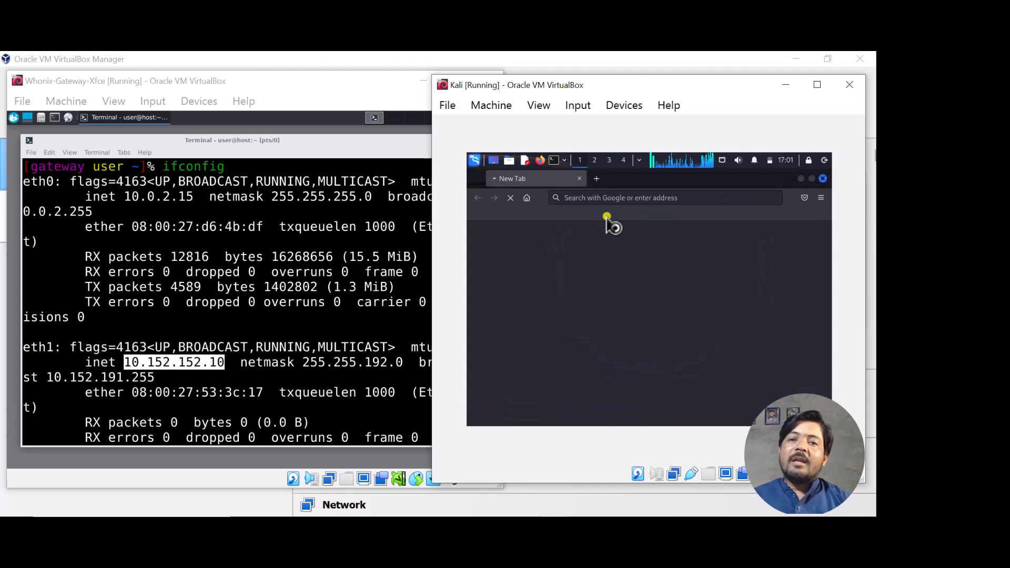
left_click(598, 183)
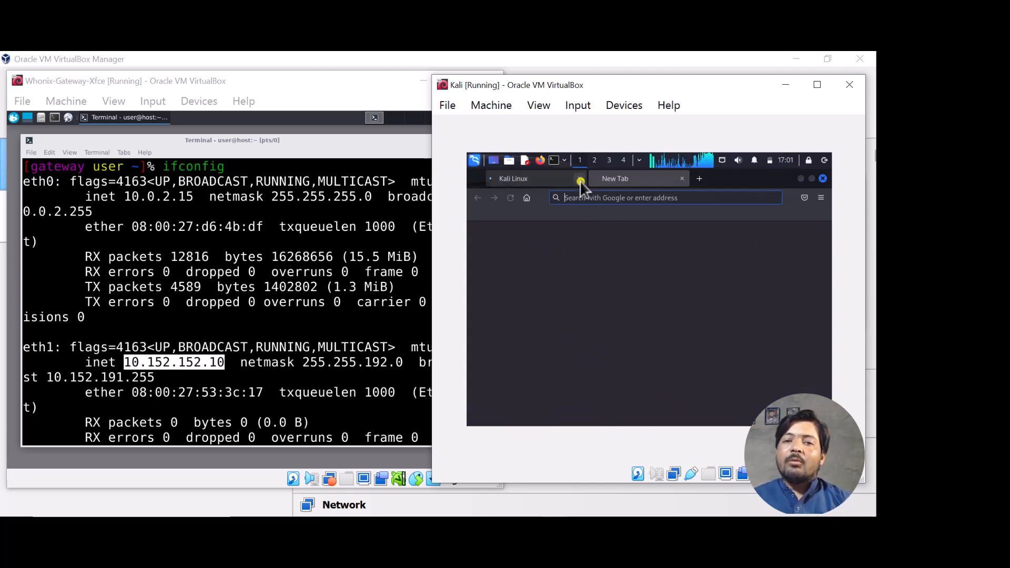
left_click(580, 181)
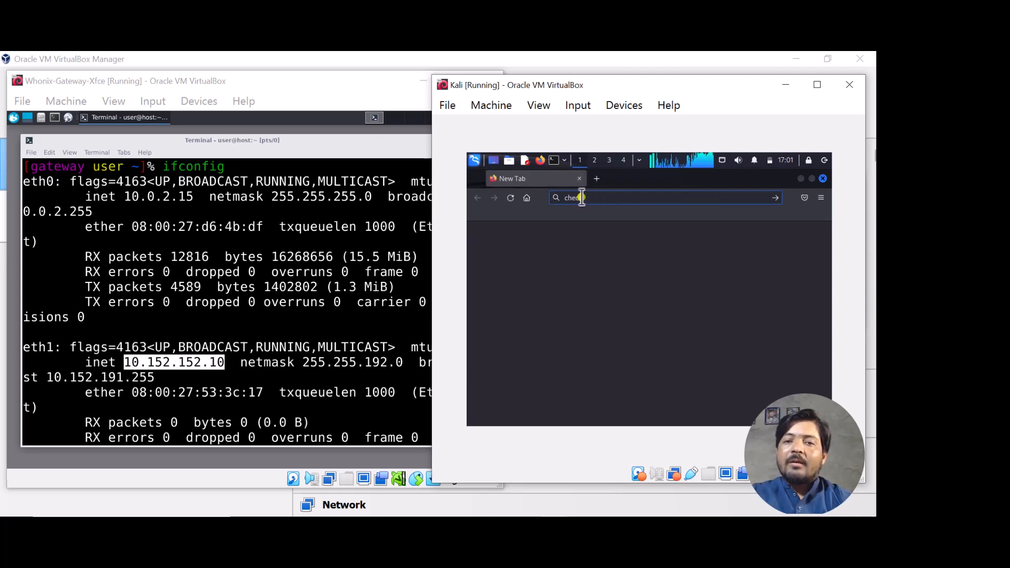
type("check.torproject.org")
key("Return")
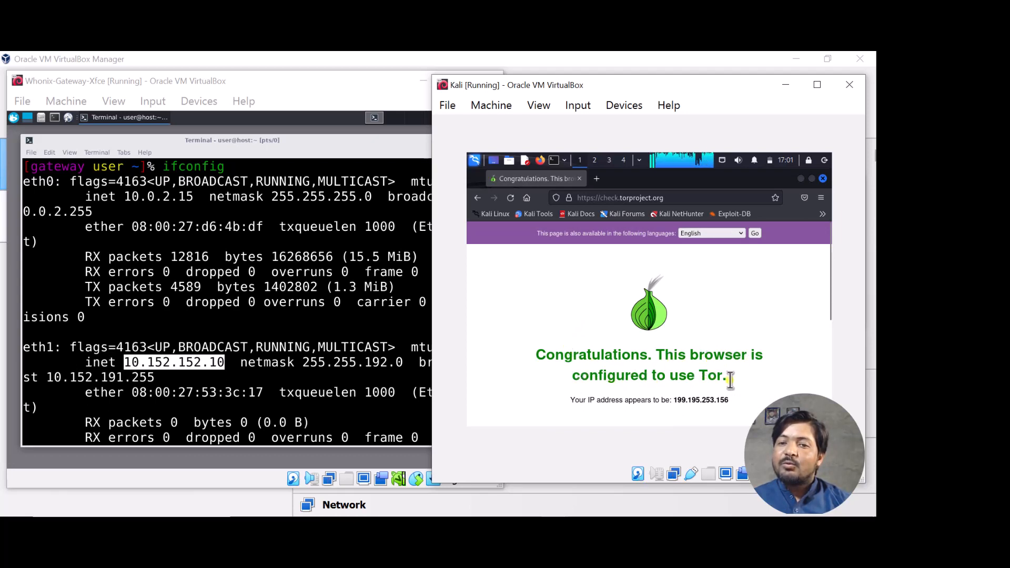
Step: Replace the Tor check page with a new tab and search Google for "dns leak test"
left_click(595, 178)
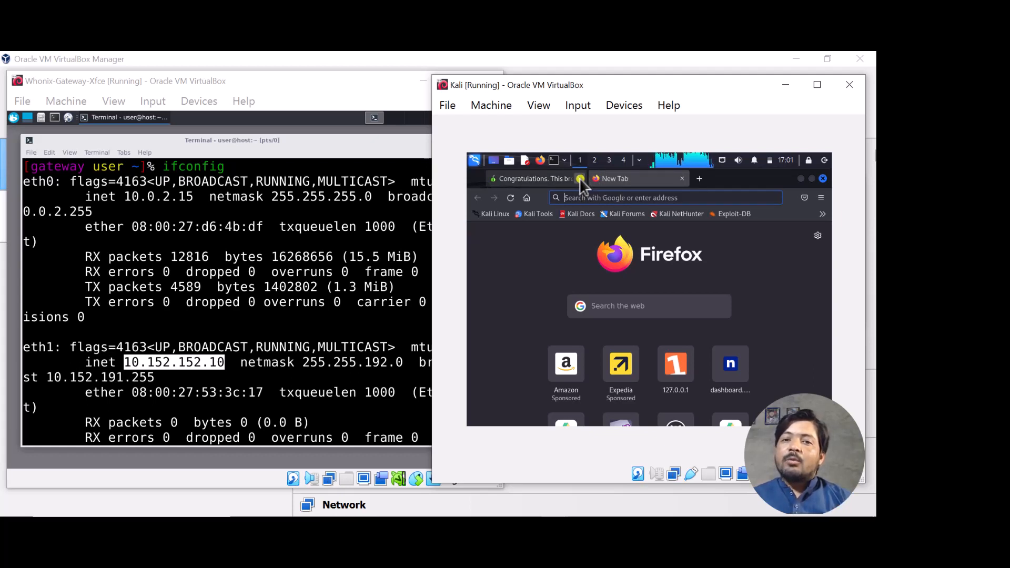
left_click(581, 179)
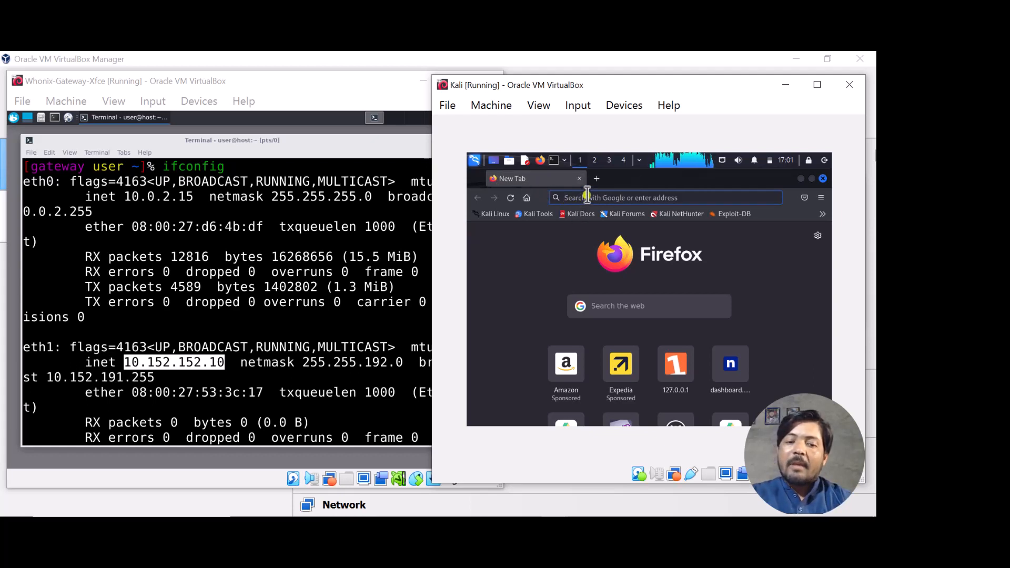
type("dns le")
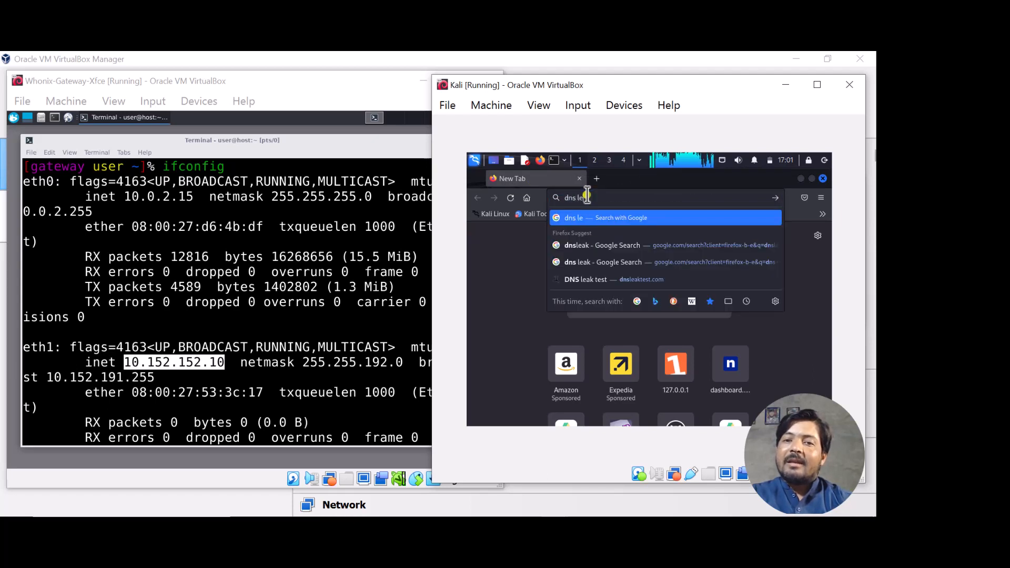
type("ak test")
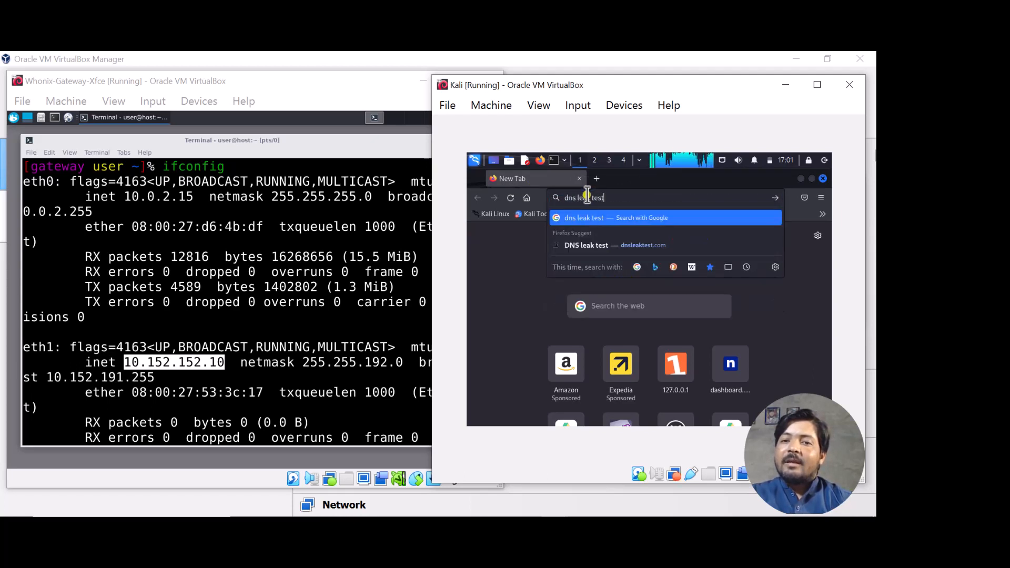
key("Return")
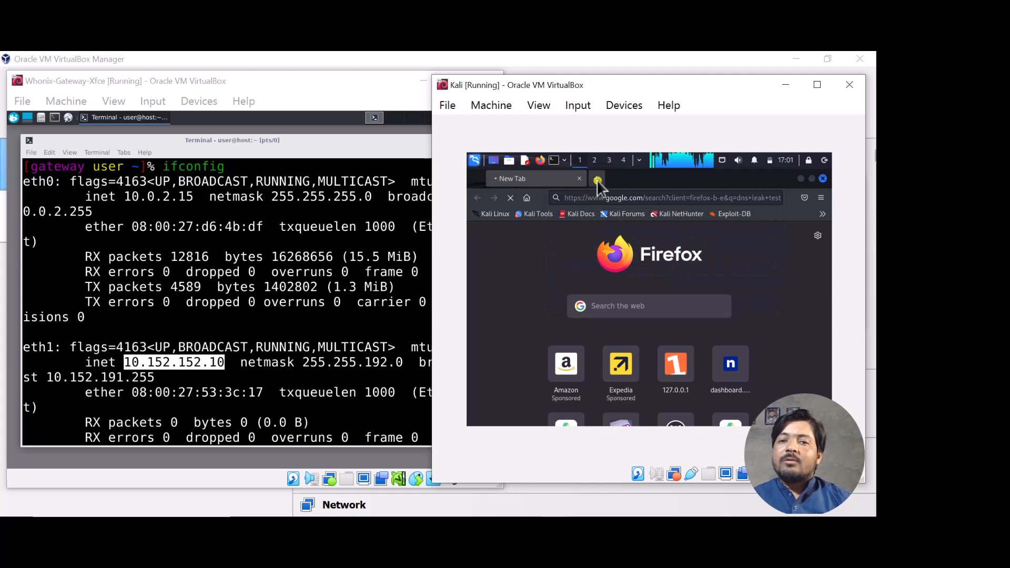
Step: Search Google for "what is my ip" in a second browser tab
left_click(597, 179)
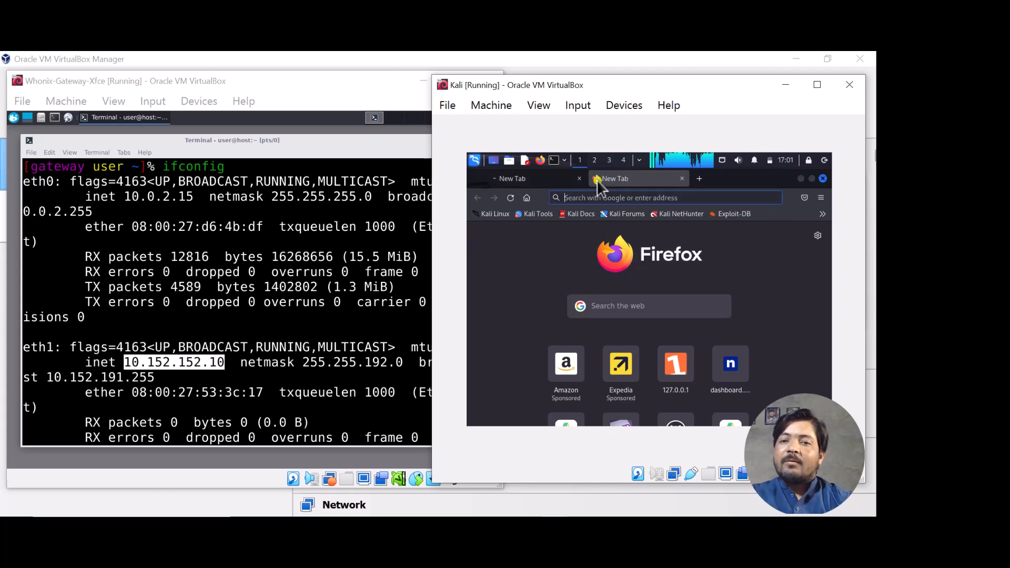
type("what is my ip")
key("Return")
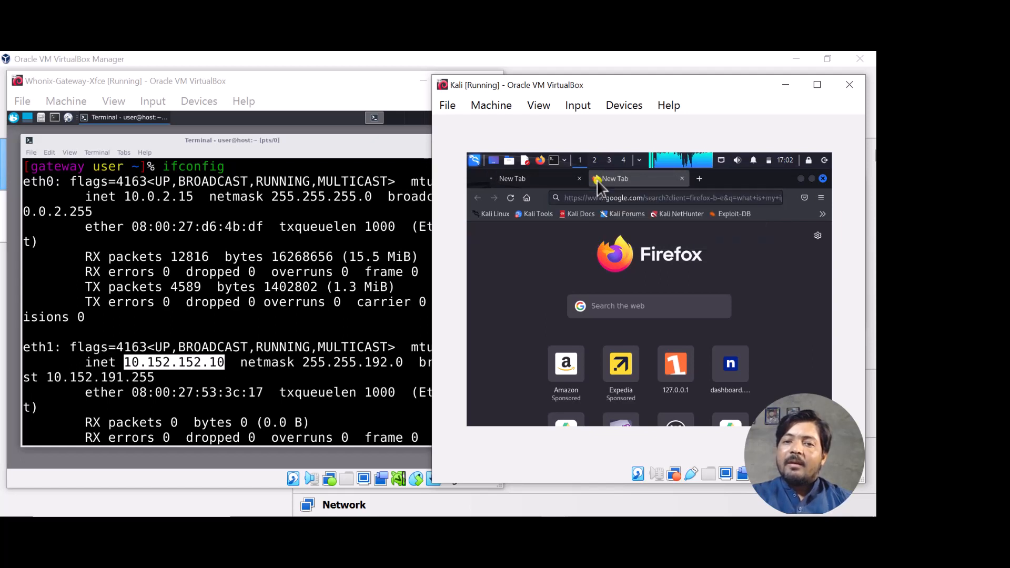
Step: Try to complete the "I'm not a robot" check in both Google search tabs
left_click(548, 178)
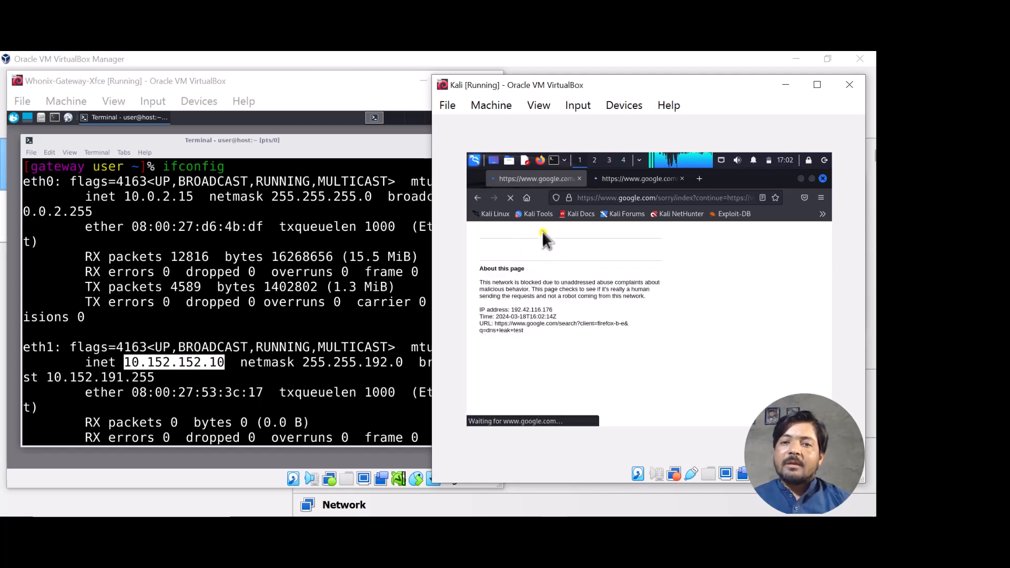
left_click(625, 178)
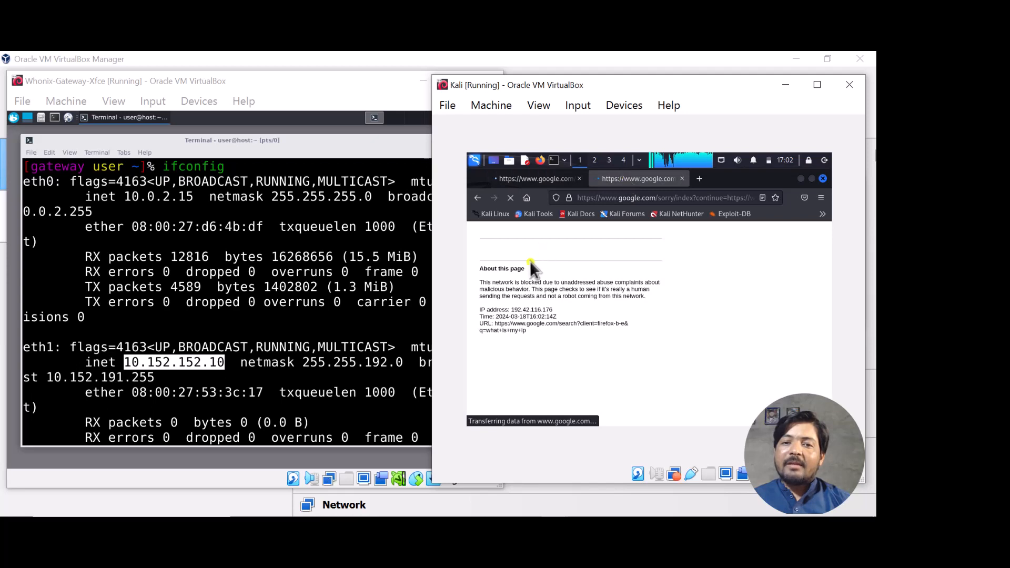
left_click(541, 181)
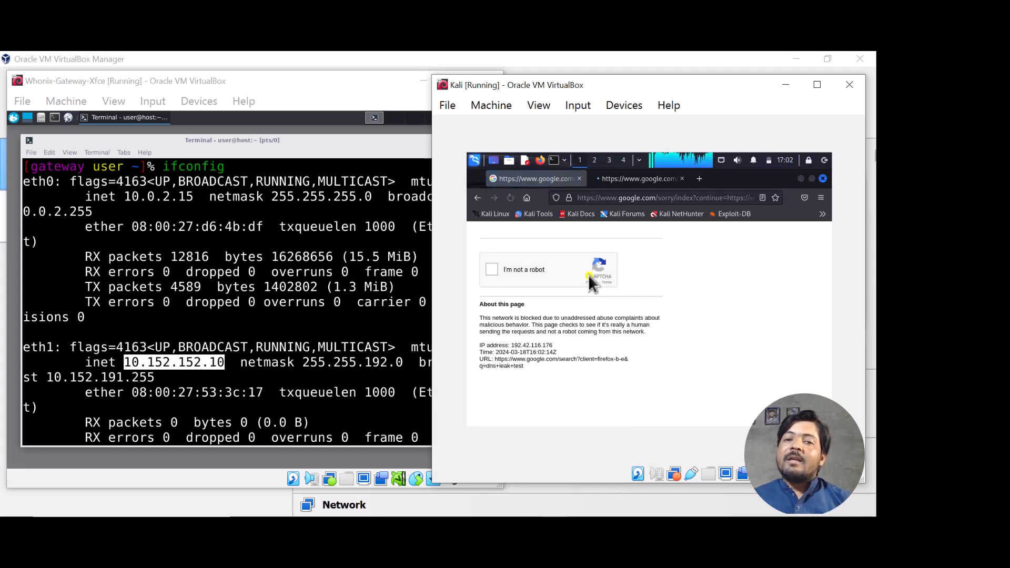
left_click(493, 270)
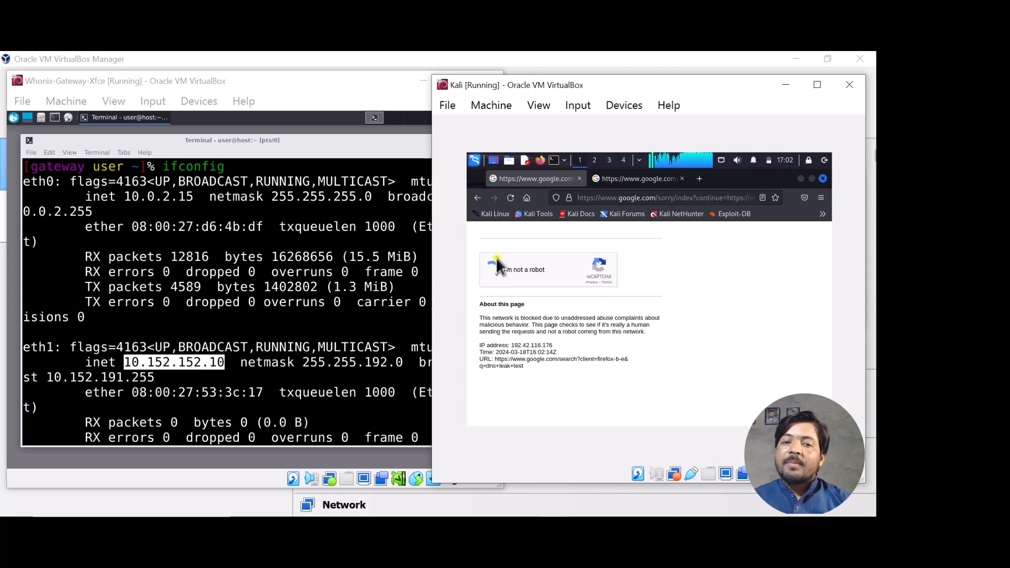
left_click(621, 181)
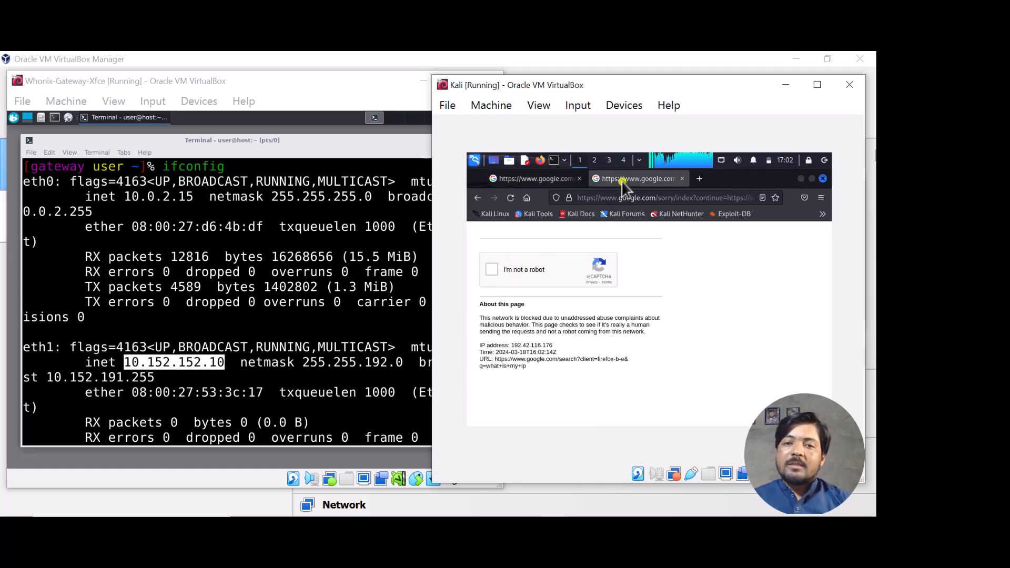
left_click(492, 271)
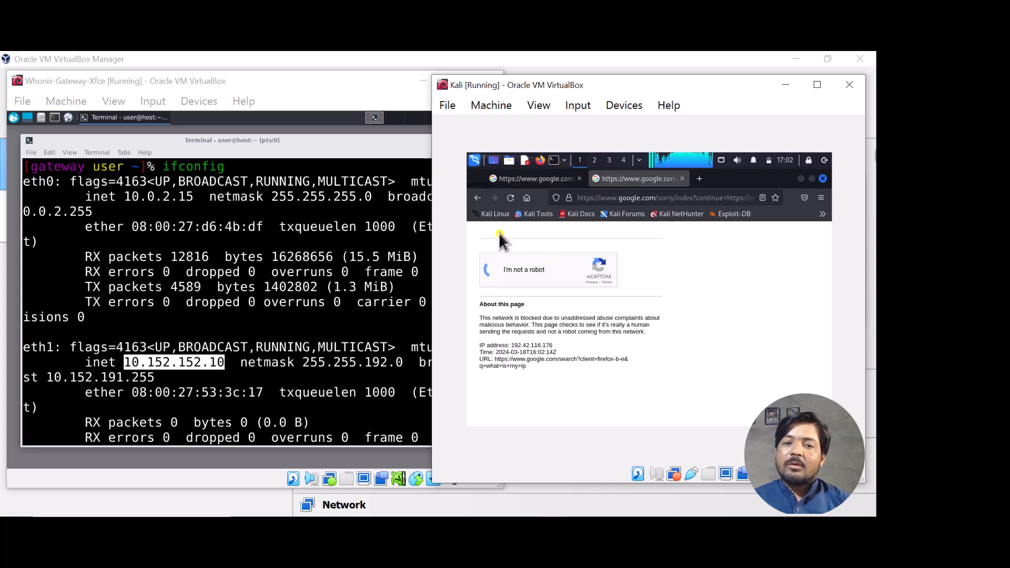
left_click(532, 181)
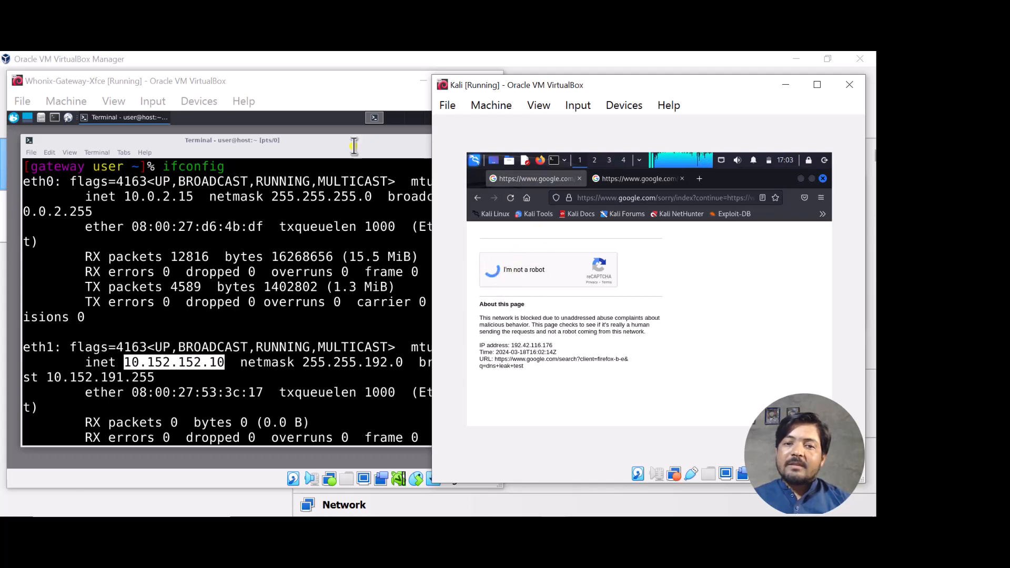
Step: Minimize the Whonix-Gateway-Xfce machine window and move the Kali machine window toward the middle of the screen
left_click(370, 154)
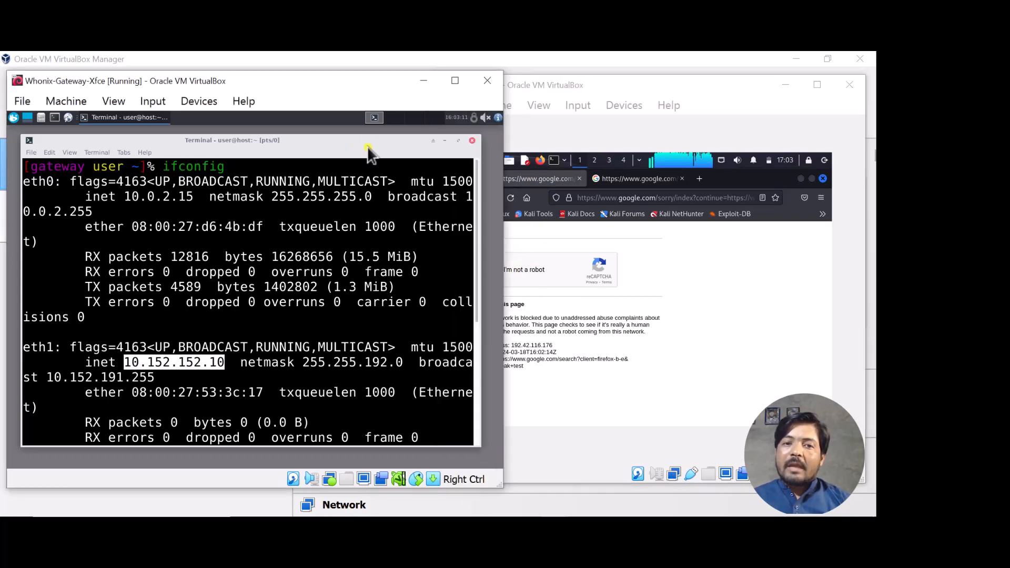
left_click(422, 81)
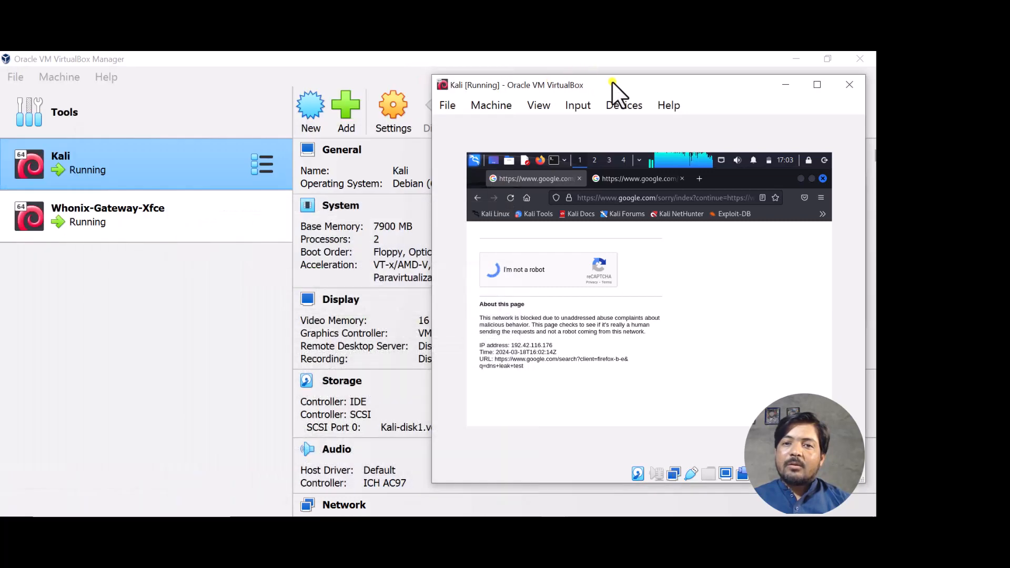
left_click_drag(617, 80, 418, 75)
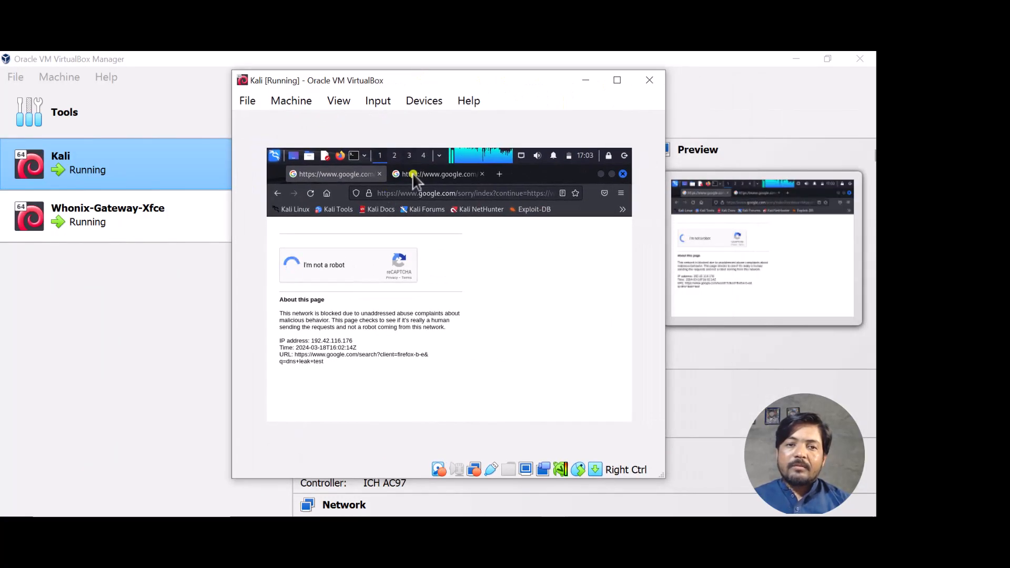
Step: Close the "what is my ip" browser tab in Kali and reload the remaining "dns leak test" page
left_click(437, 174)
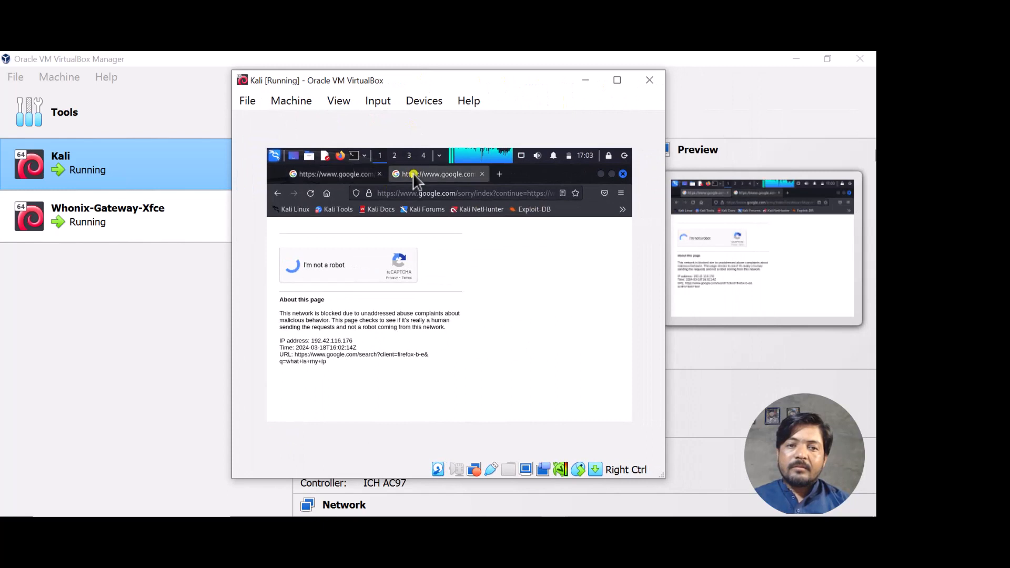
left_click(482, 175)
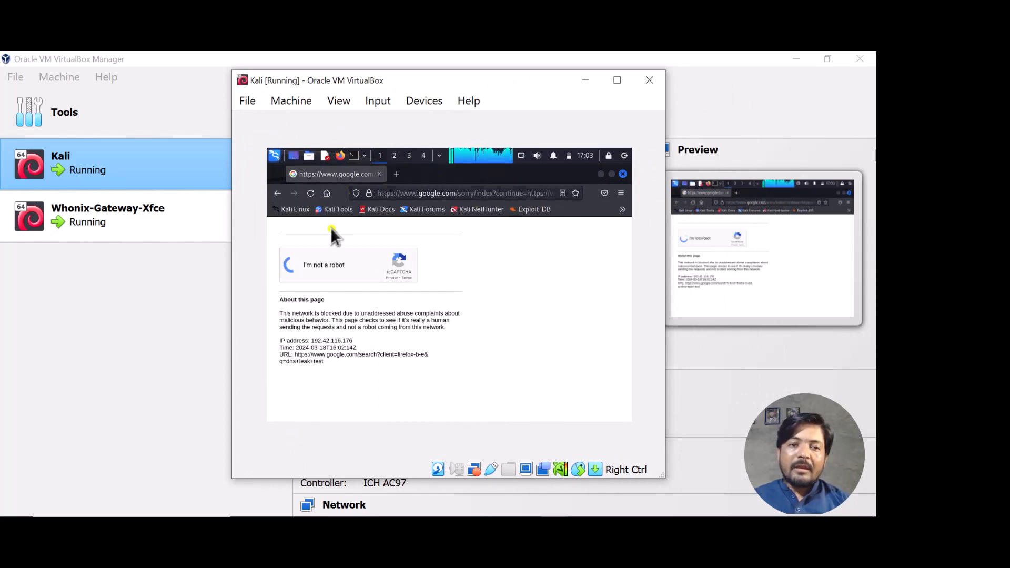
left_click(310, 193)
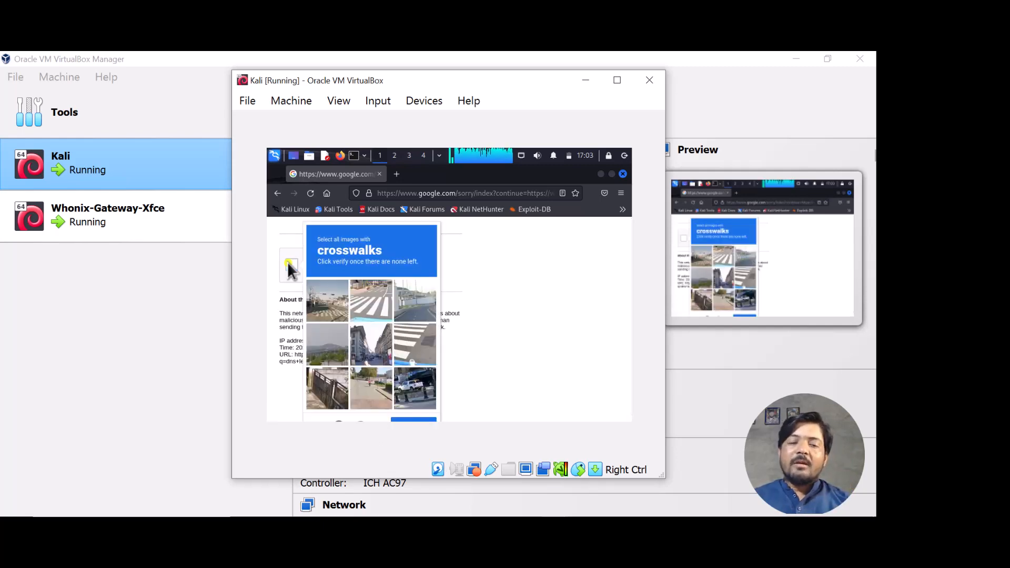
Step: Try to solve the reCAPTCHA by selecting the crosswalk images, and dismiss the challenge popup
left_click(368, 302)
left_click(414, 343)
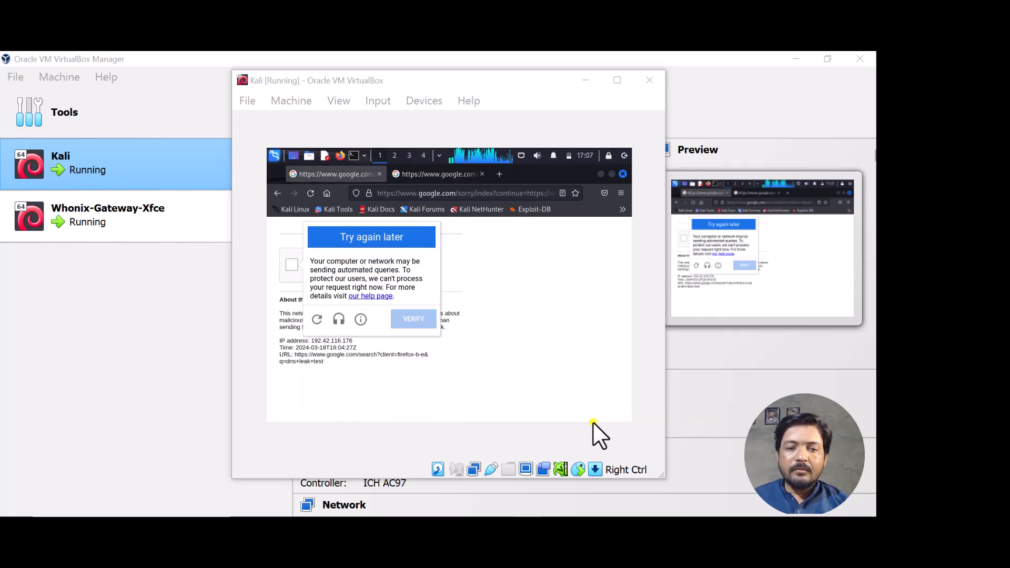
left_click(486, 384)
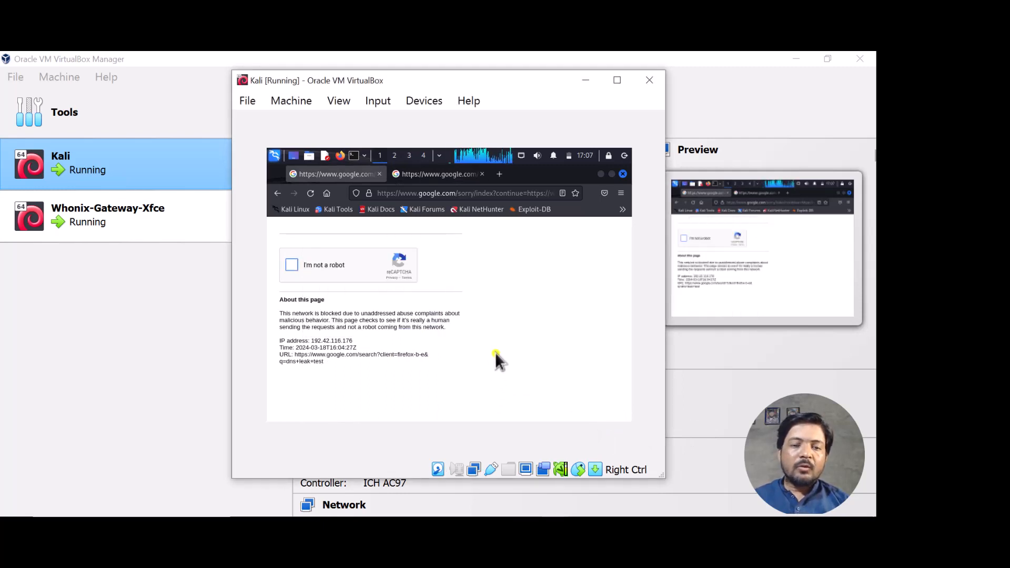